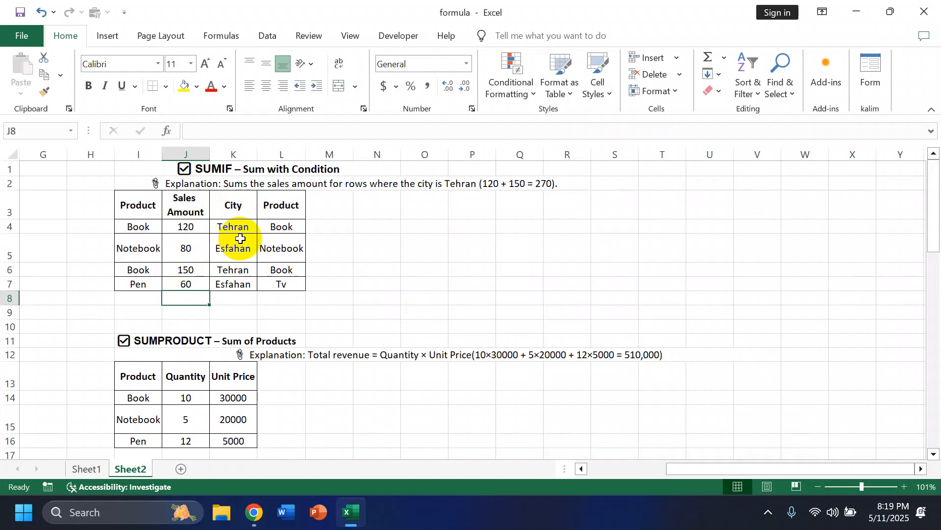
- Start a SUMIF formula in cell J8 with the City cells K4:K7 as its criteria range
click(233, 225)
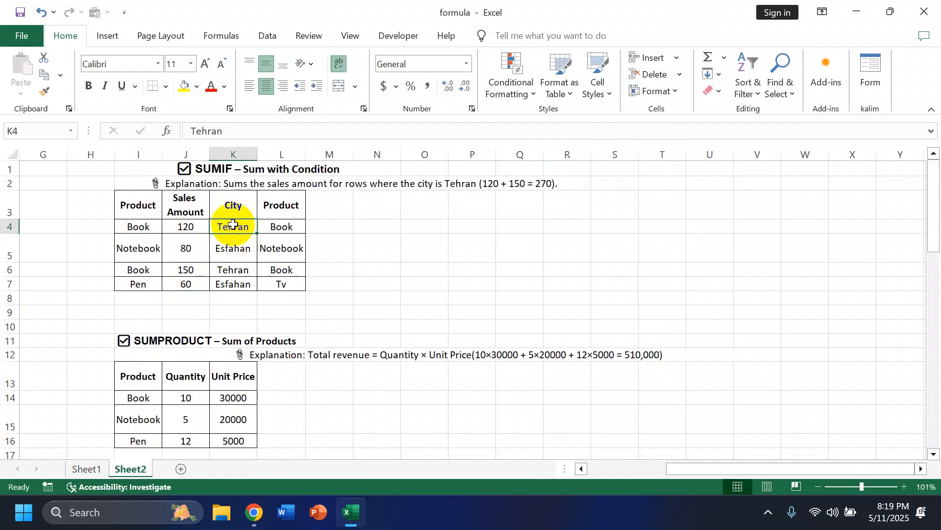
click(230, 269)
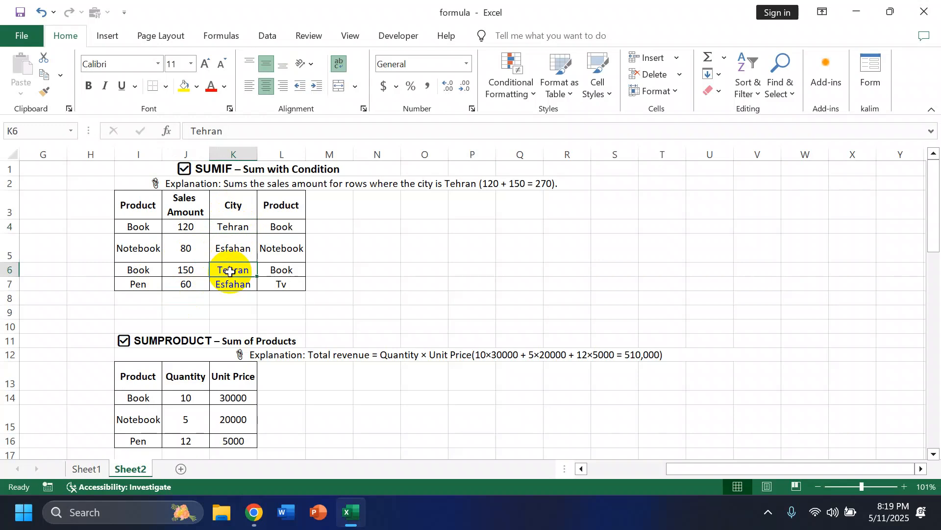
click(192, 296)
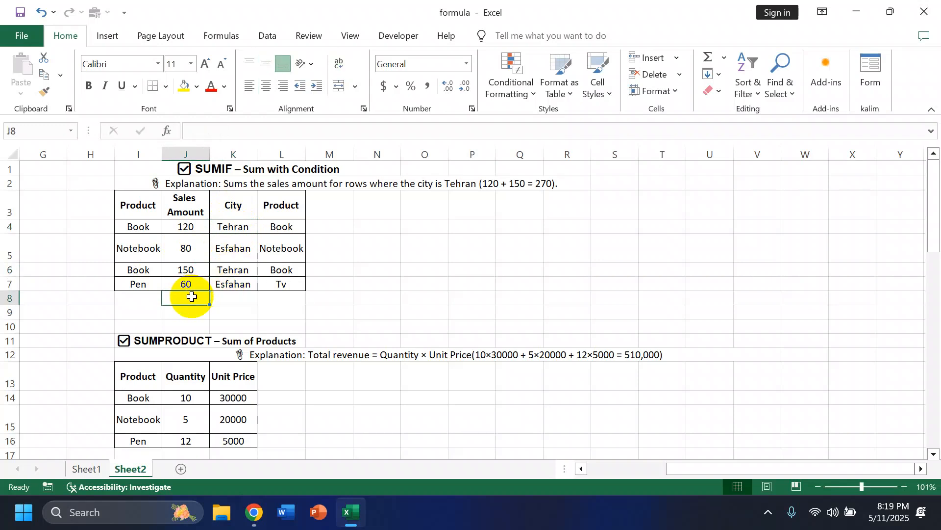
text(=)
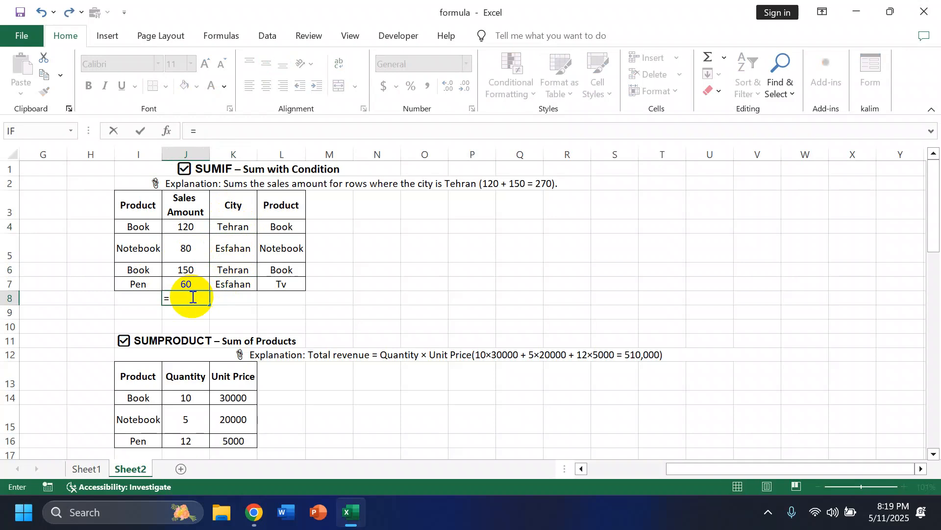
text(ss)
key(BackSpace)
text(umit)
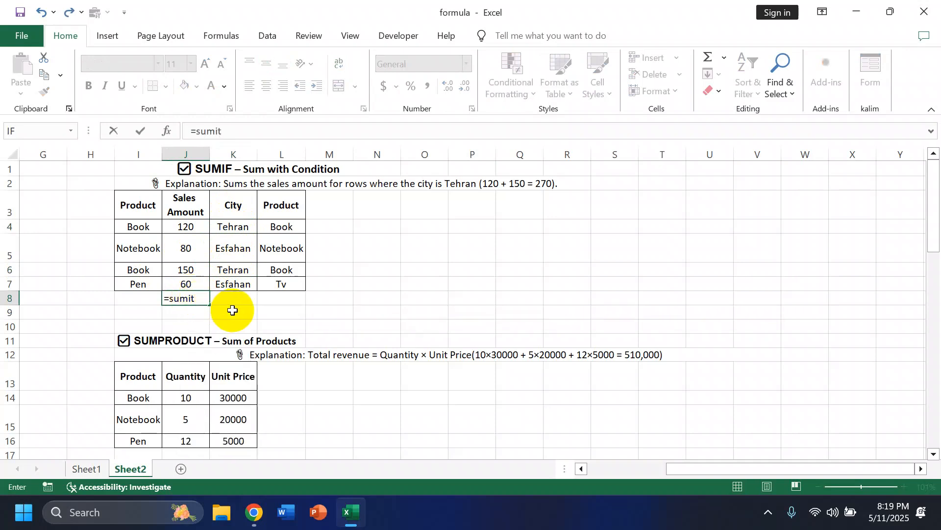
key(BackSpace)
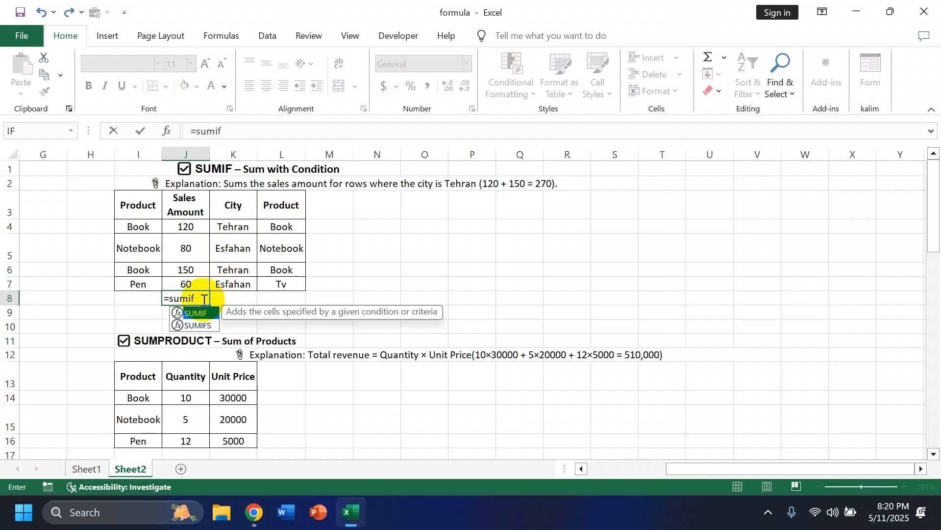
double_click(204, 313)
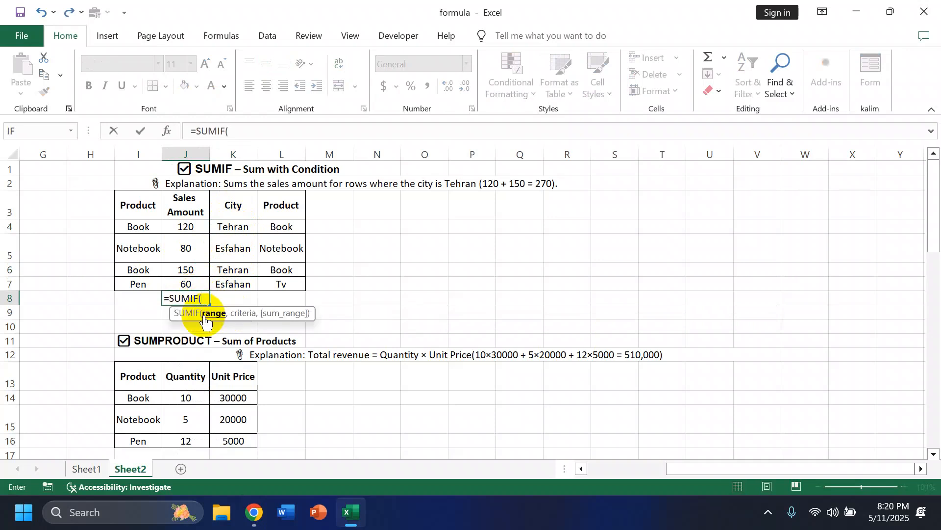
drag(235, 227, 237, 281)
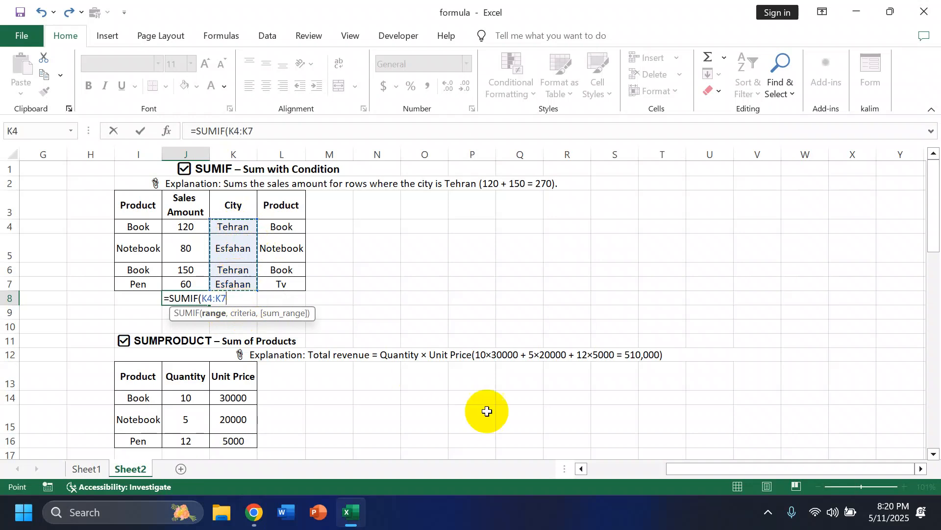
click(899, 483)
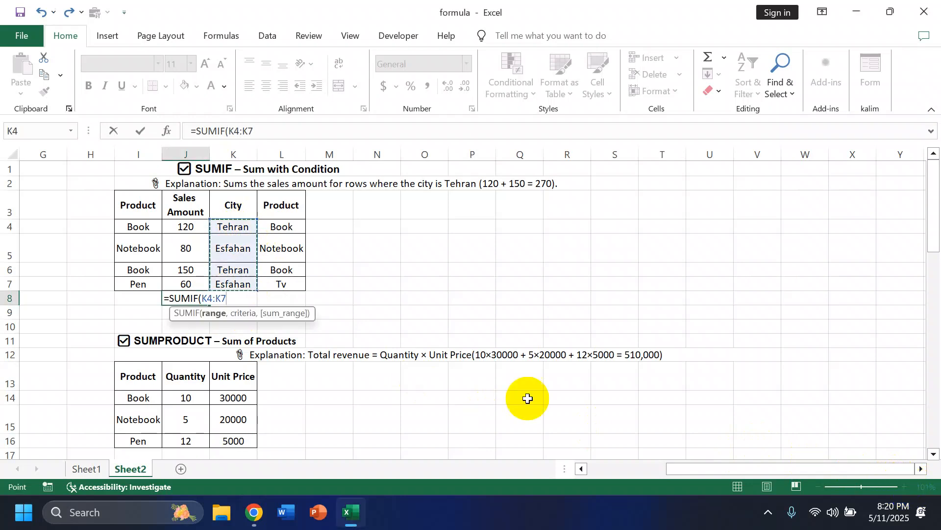
- Complete the SUMIF formula with the criterion "Tehran" and the Sales Amount cells J4:J7 as the sum range
text(,"Tehran)
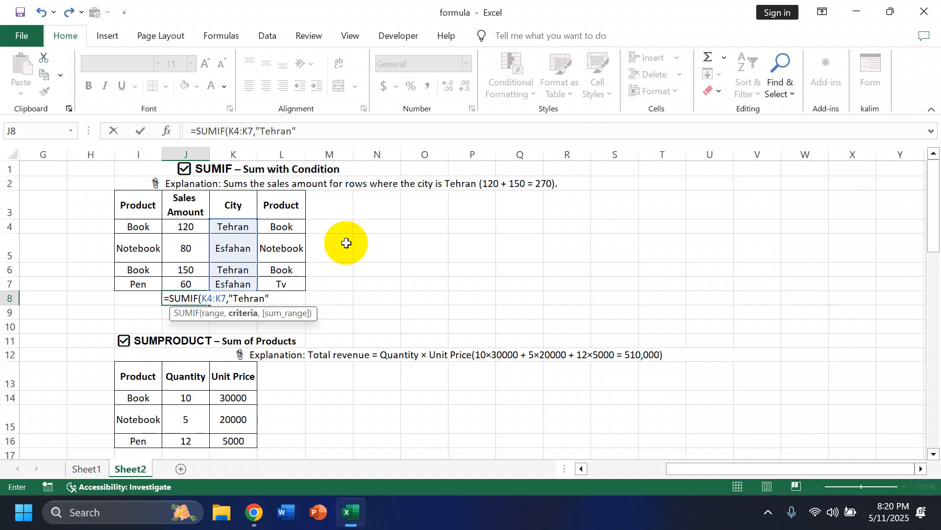
text(,)
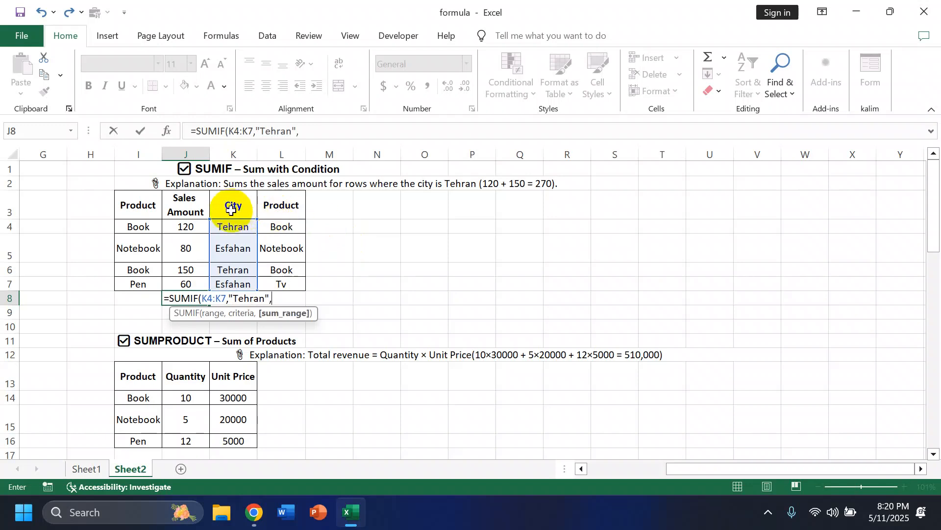
drag(192, 219, 187, 285)
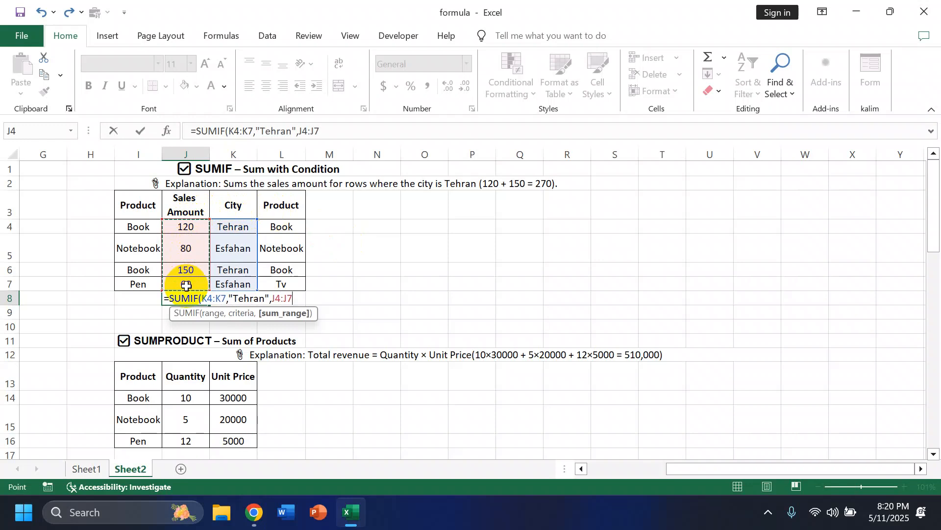
key(Return)
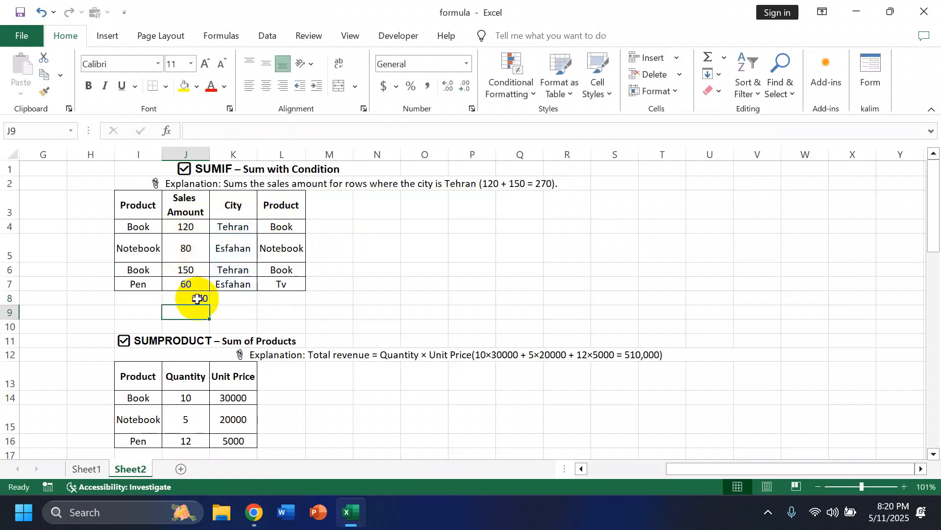
click(202, 296)
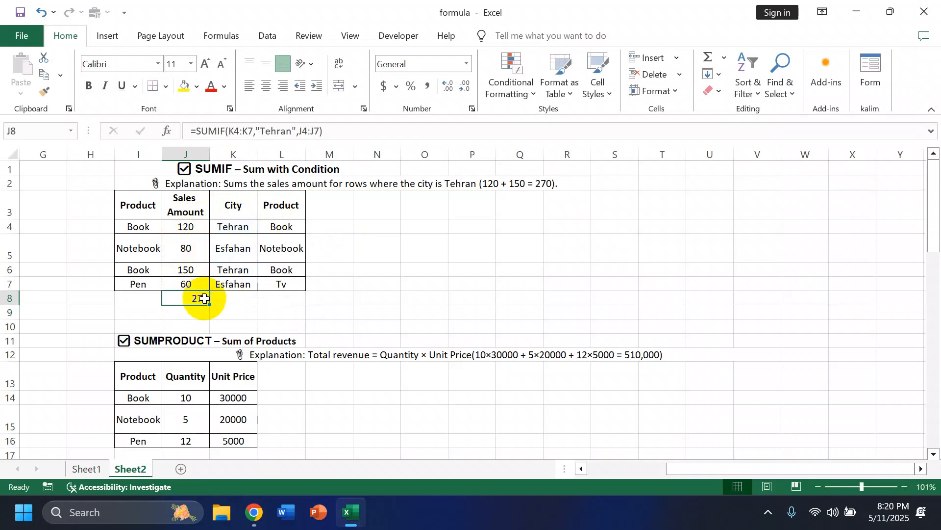
click(195, 270)
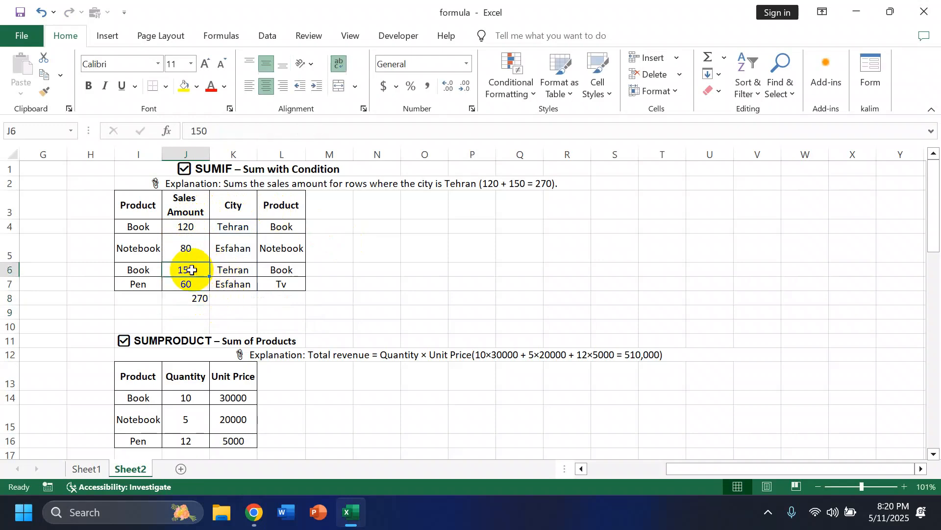
click(191, 226)
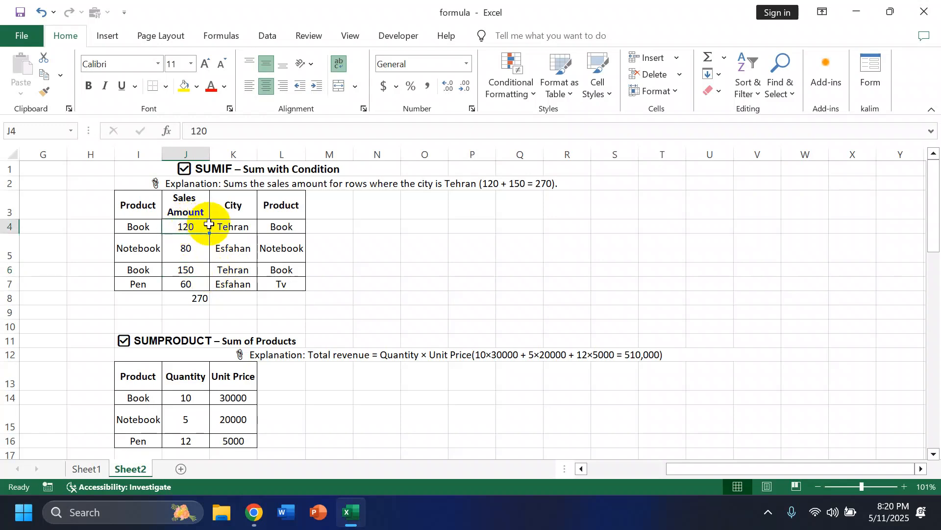
click(195, 270)
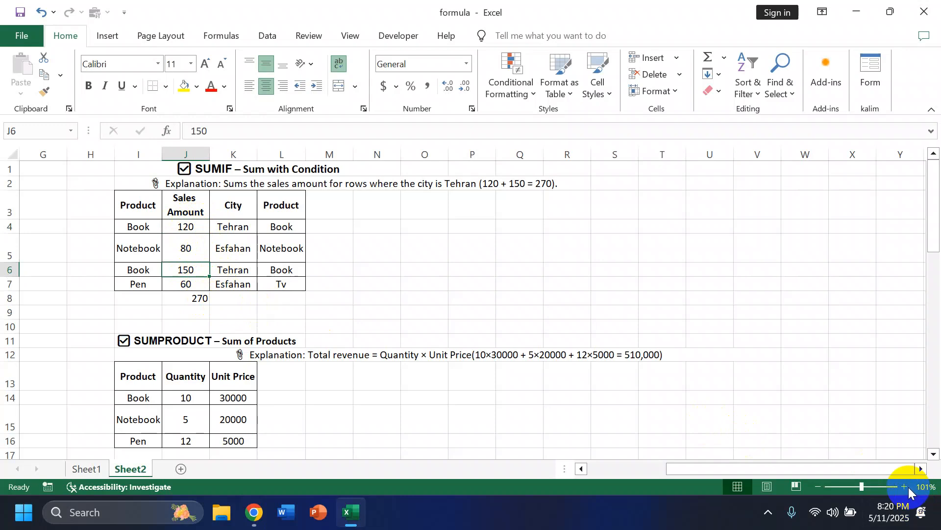
- Calculate the total revenue in cell J17 with SUMPRODUCT of the quantities J14:J16 and unit prices K14:K16
scroll(435, 353, down, 2)
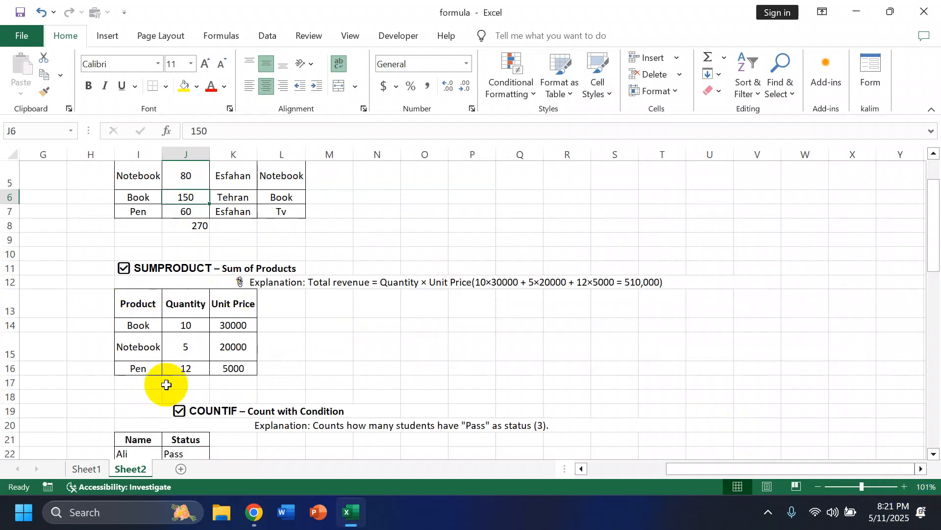
click(191, 382)
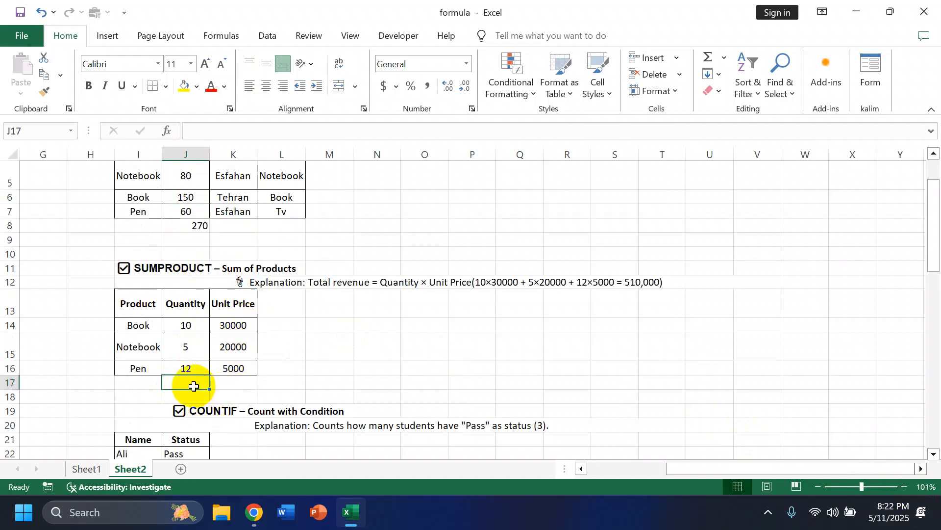
text(=)
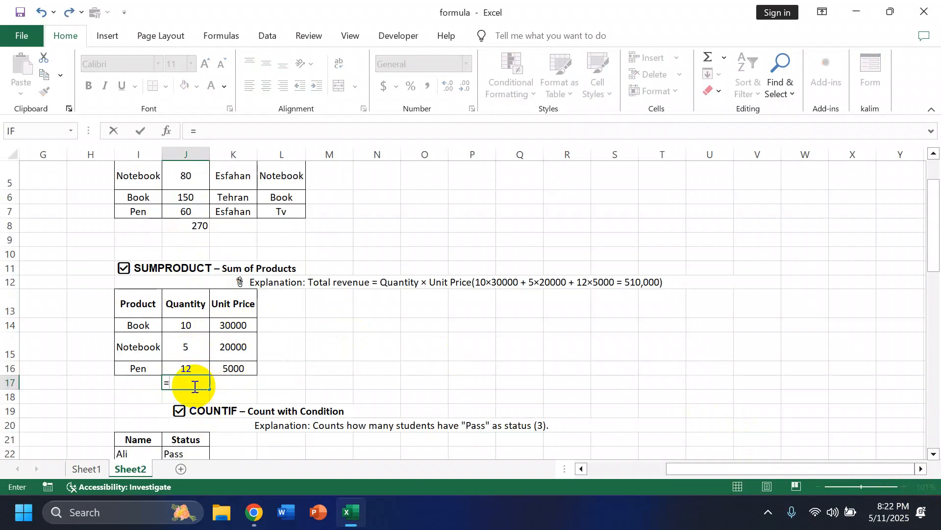
text(sum)
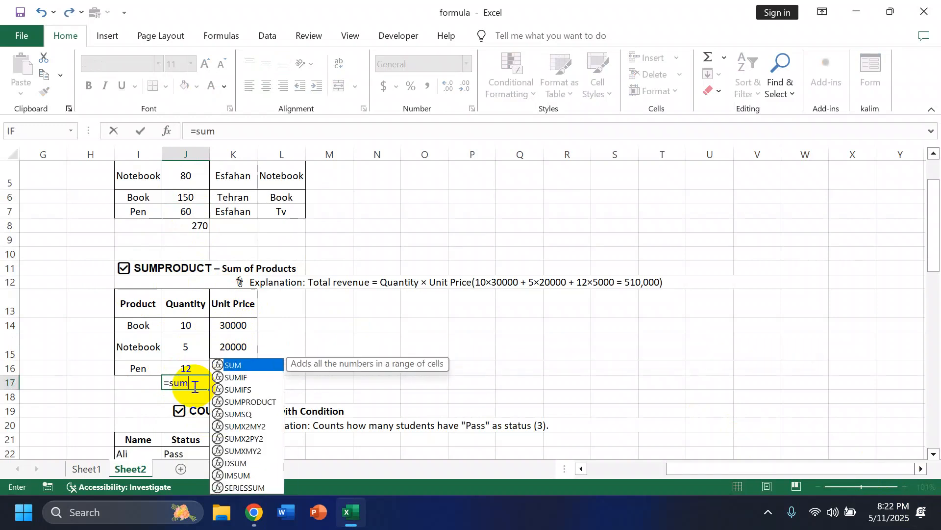
text(pr)
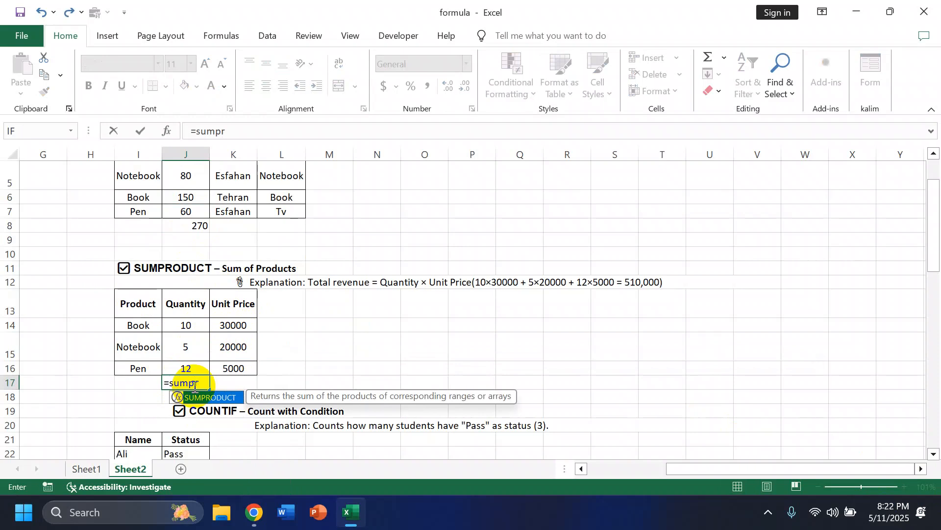
click(198, 387)
text(ro)
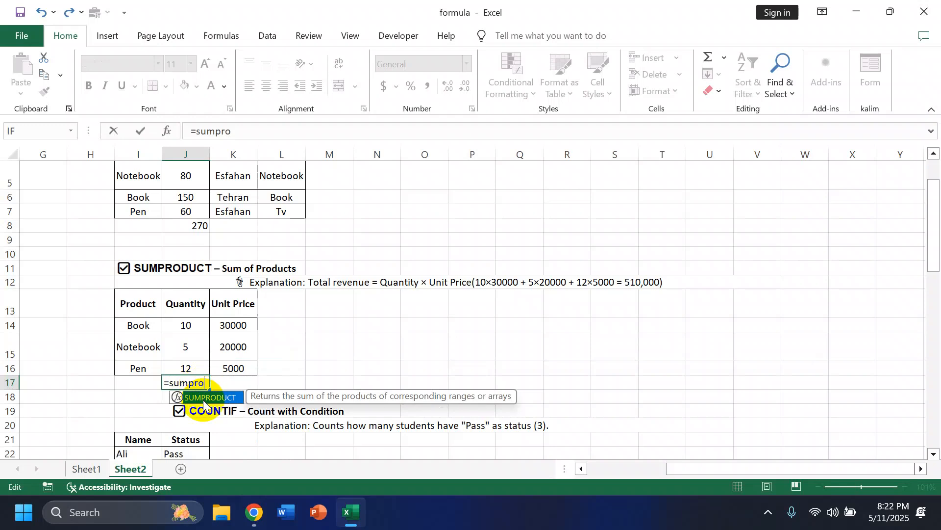
double_click(204, 398)
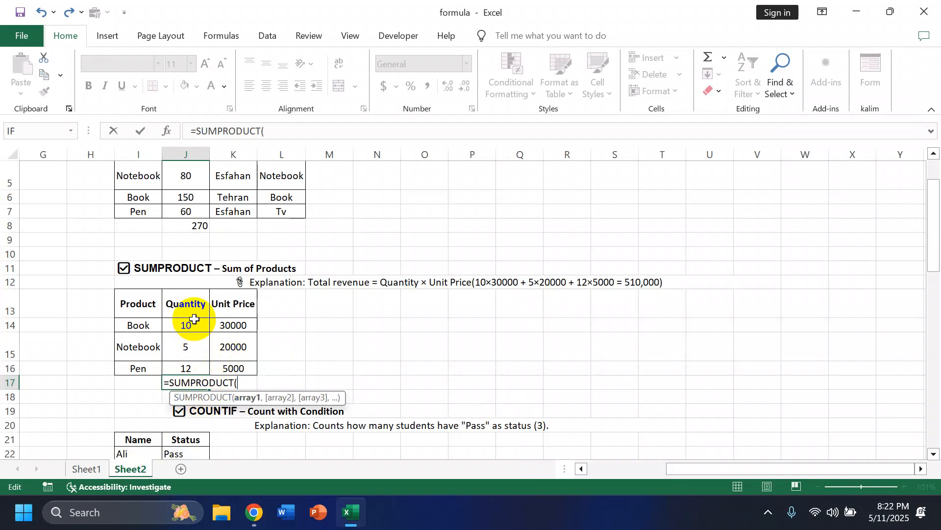
drag(198, 325, 207, 372)
text(,)
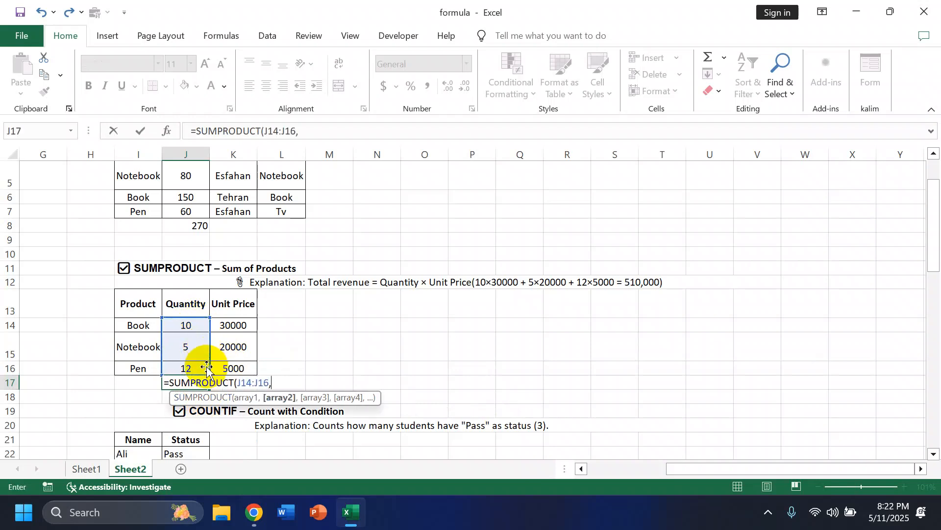
drag(244, 325, 239, 370)
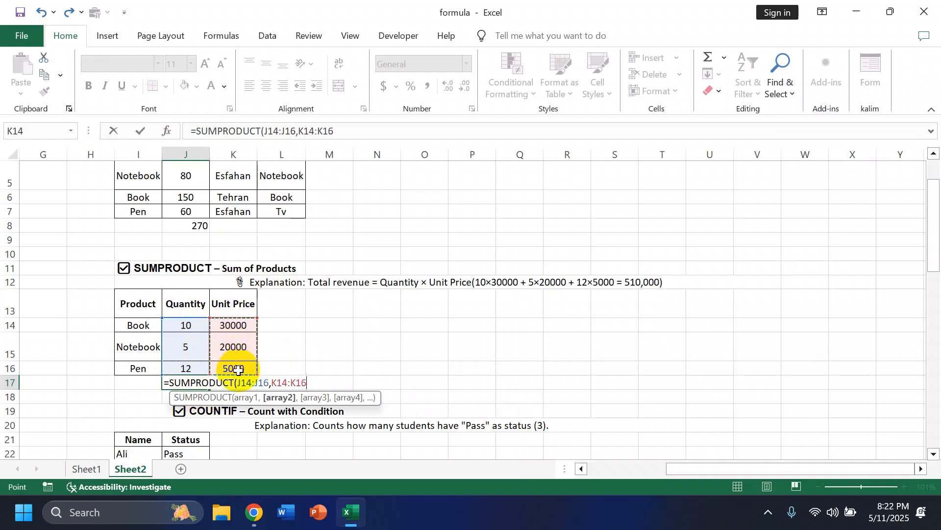
key(Return)
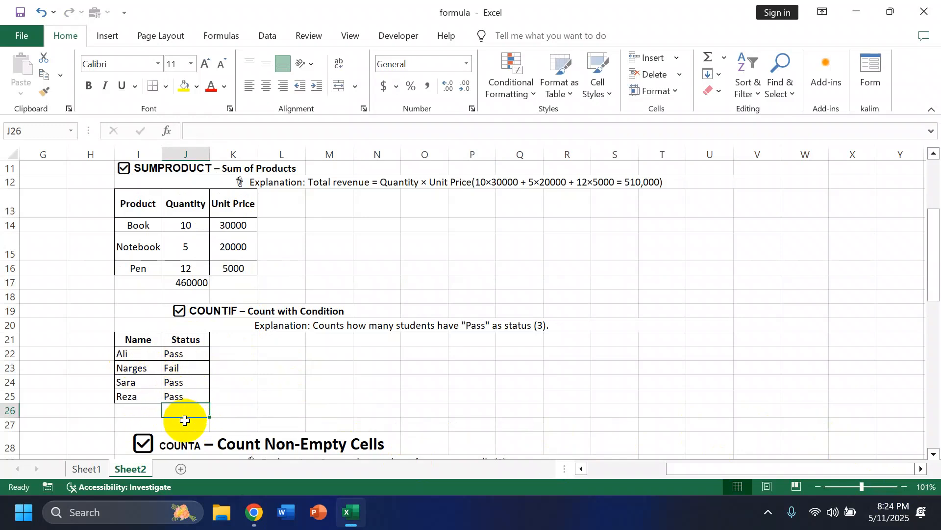
- Count the passing students in cell J26 with COUNTIF over the Status cells J22:J25 and the criterion "pass"
text(=)
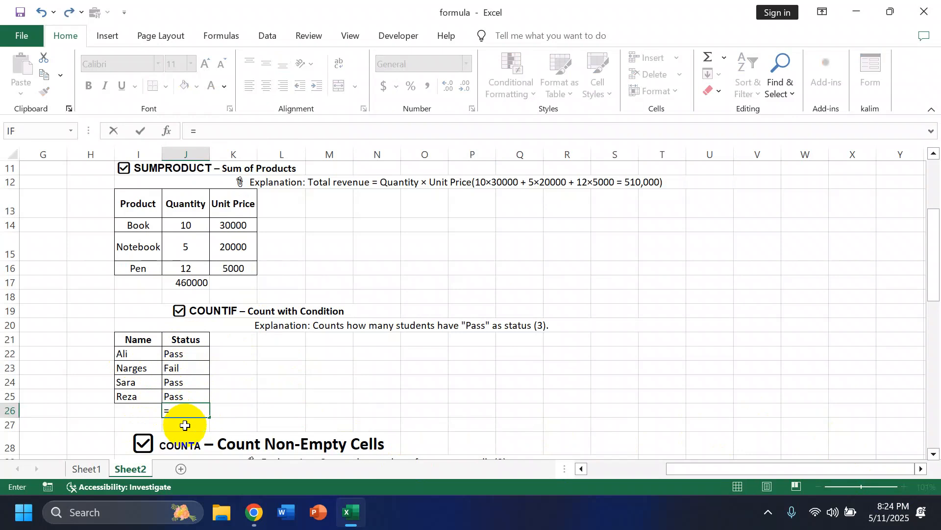
text(co)
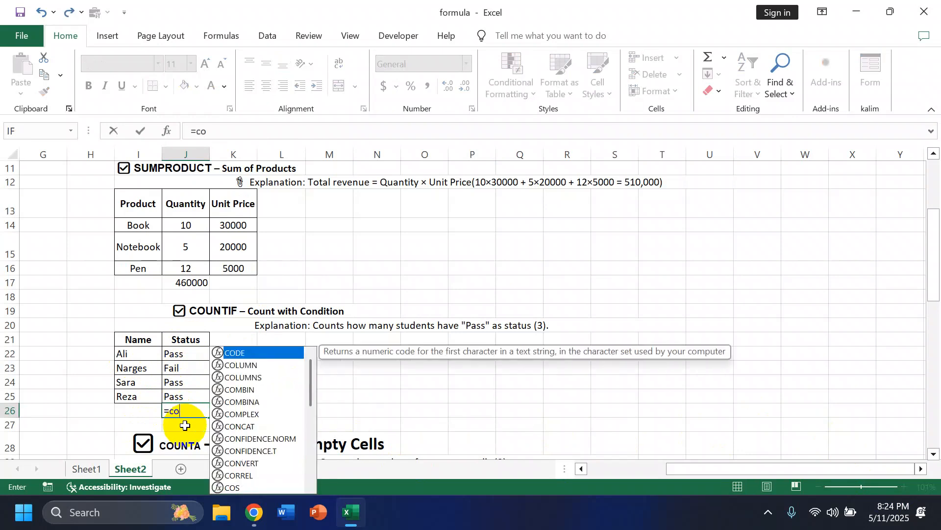
text(untif)
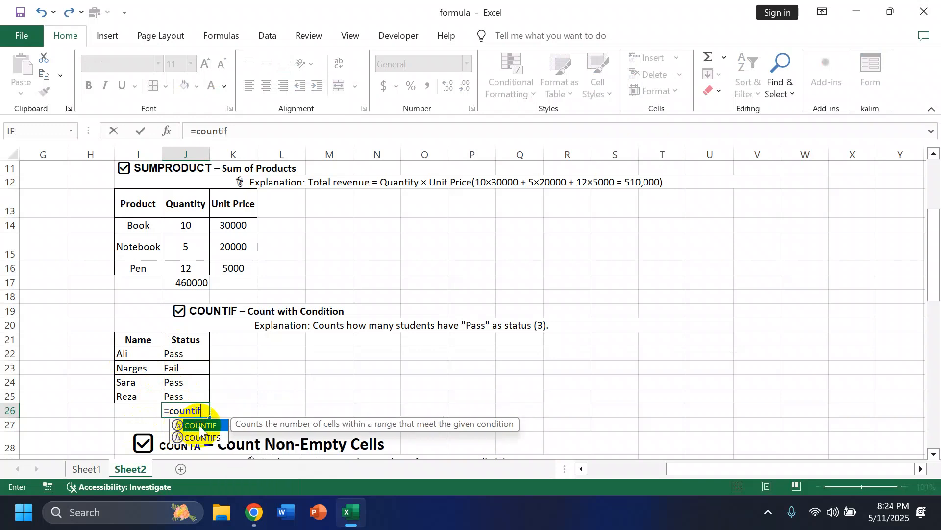
double_click(200, 426)
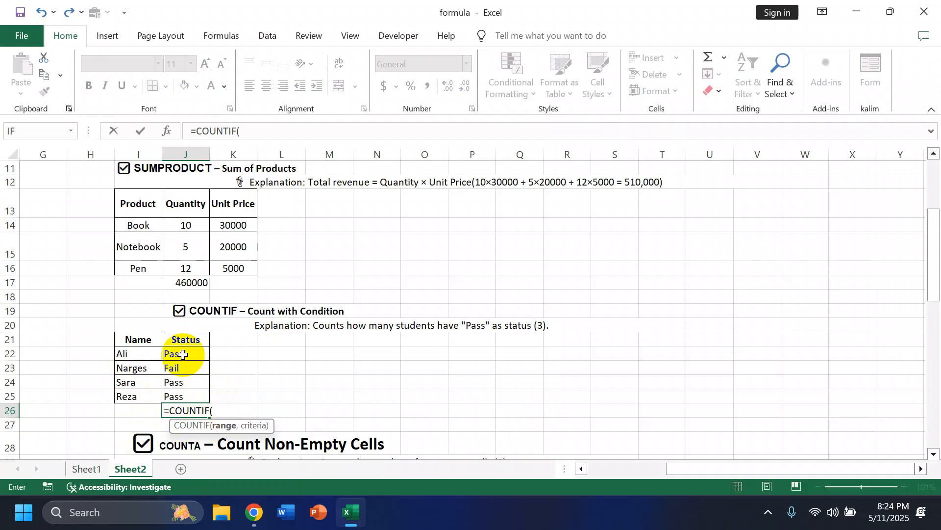
drag(183, 354, 186, 396)
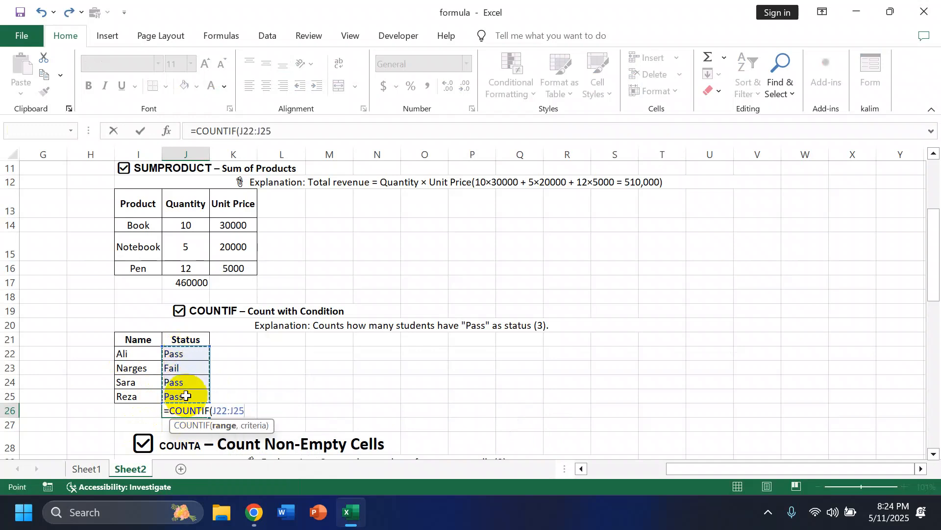
text(,"pass)
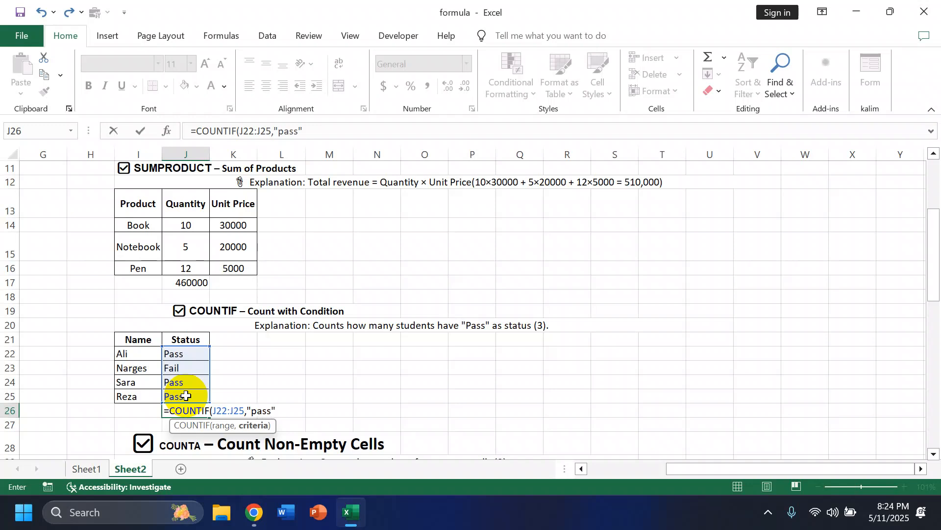
text())
key(Return)
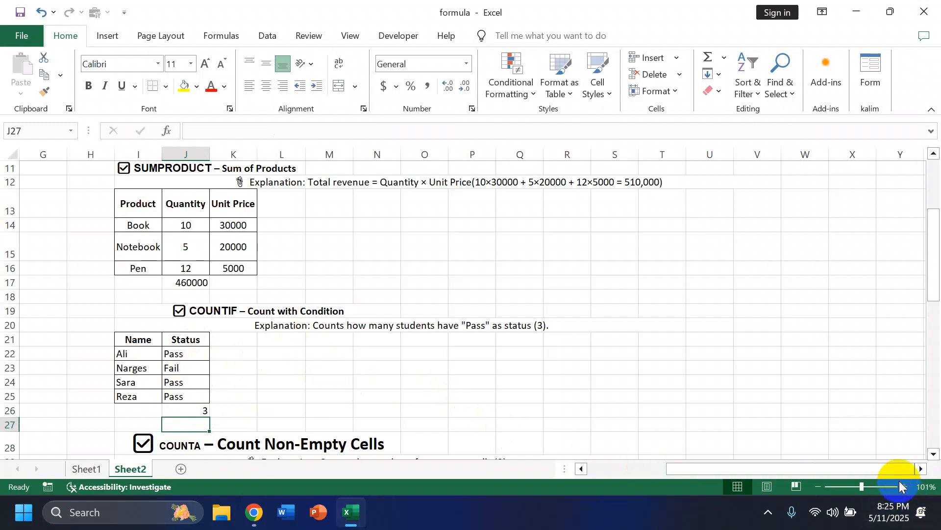
scroll(349, 365, down, 3)
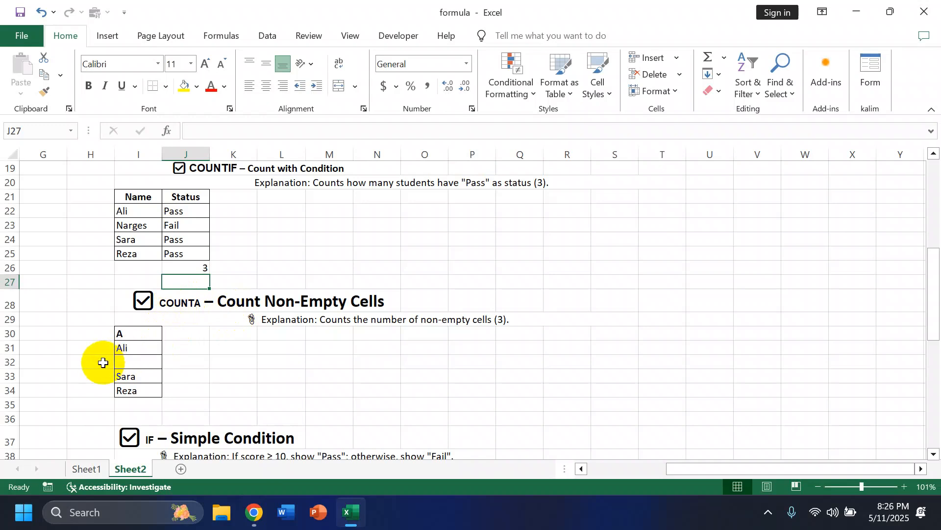
- Count the non-empty cells in I31:I34 with a COUNTA formula in cell I35
click(146, 409)
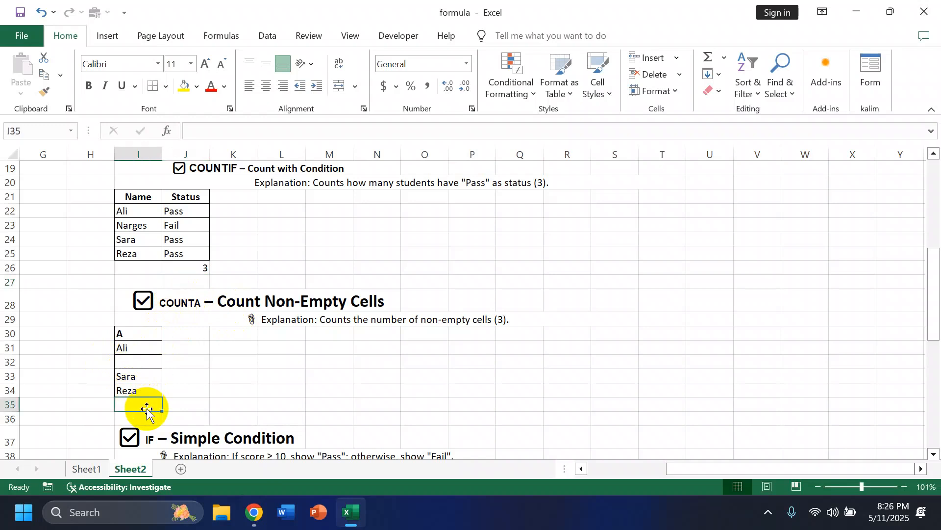
text(=)
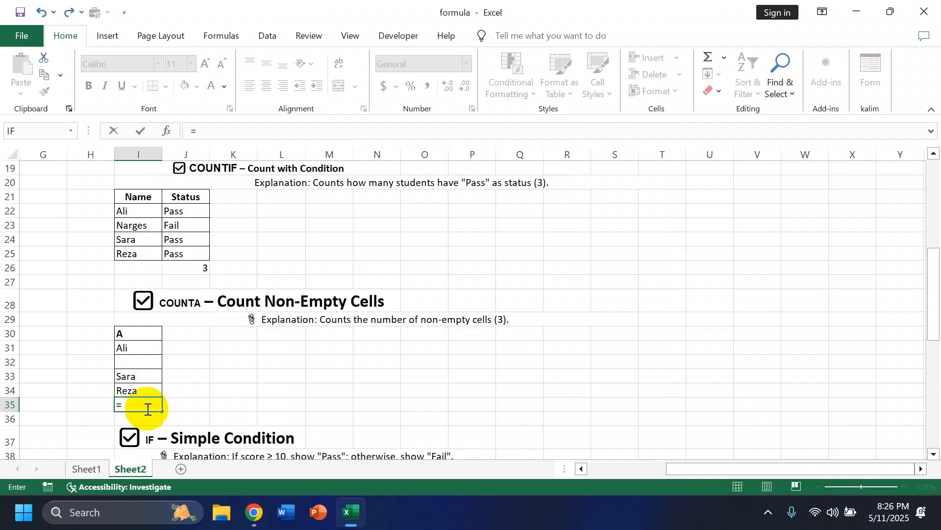
text(coun)
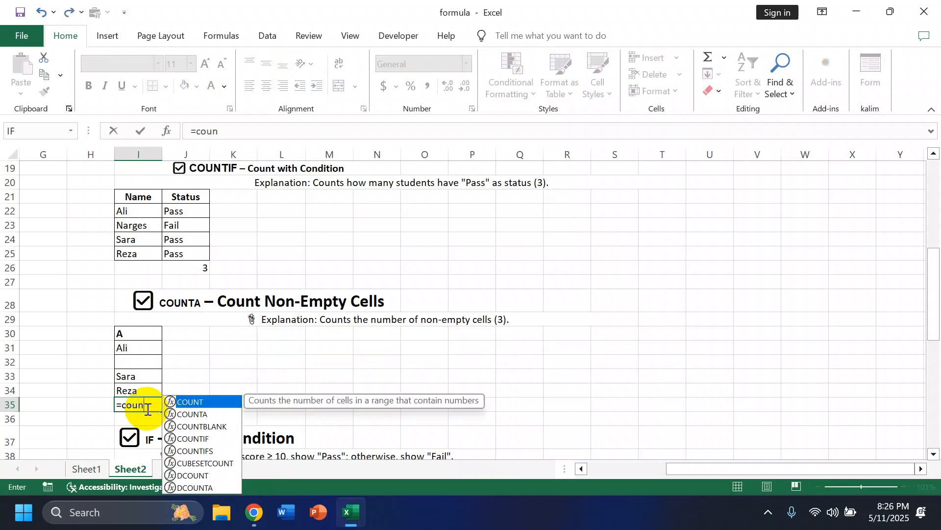
double_click(196, 414)
drag(138, 346, 140, 394)
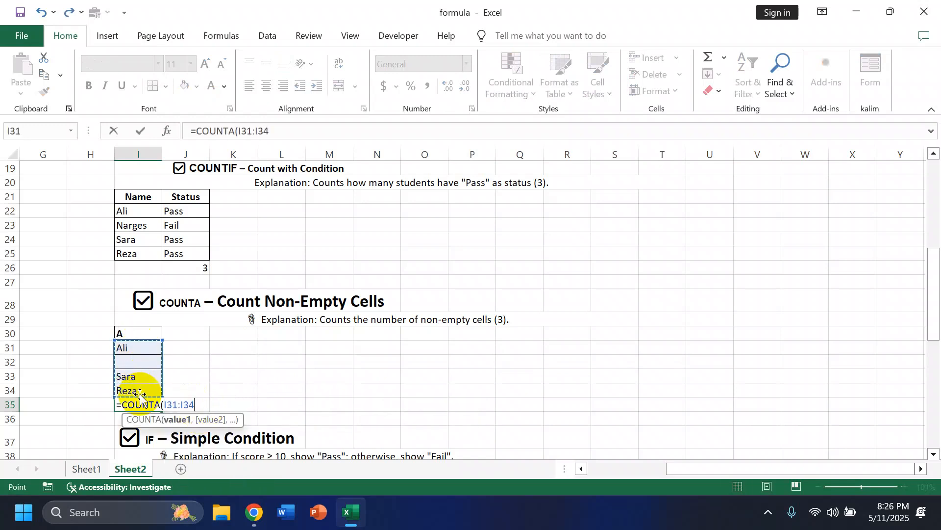
key(Return)
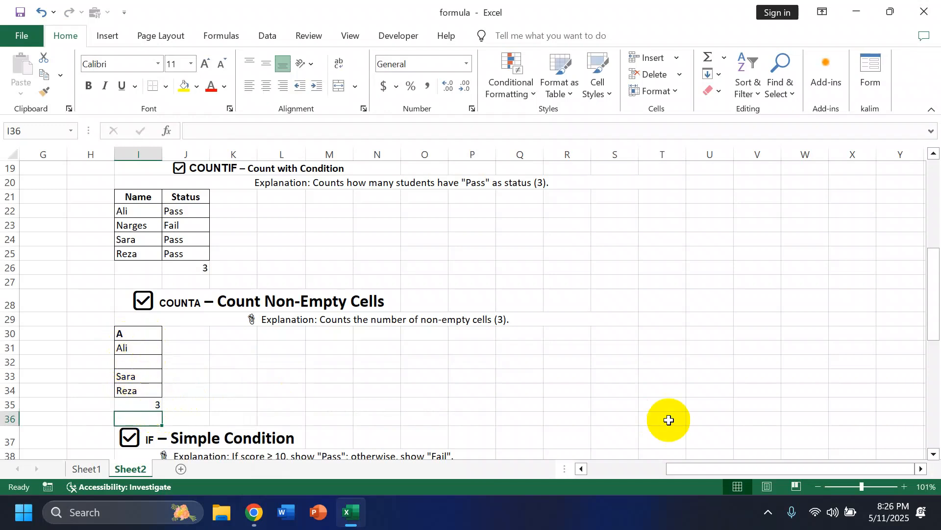
- Start an IF formula in cell J40 whose logical test compares score cell I40 with the >= operator, leaving the threshold blank
scroll(416, 431, down, 2)
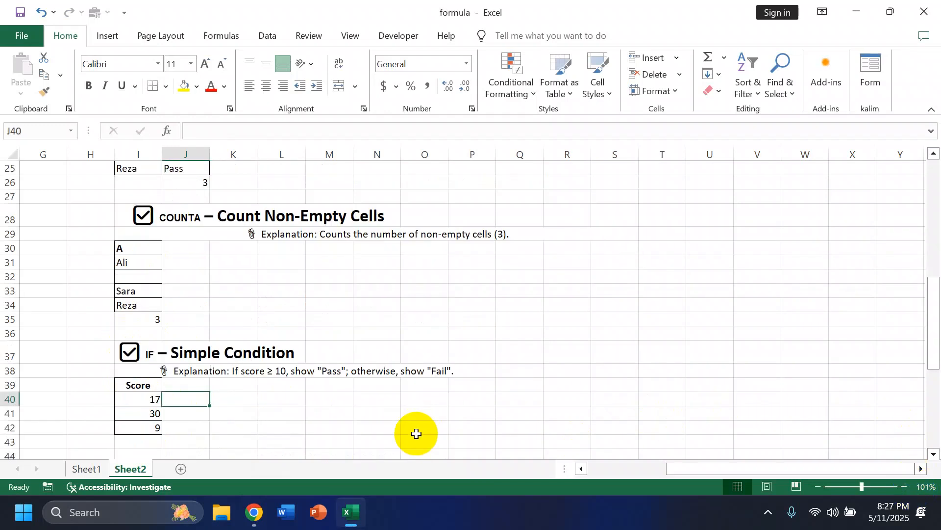
click(195, 397)
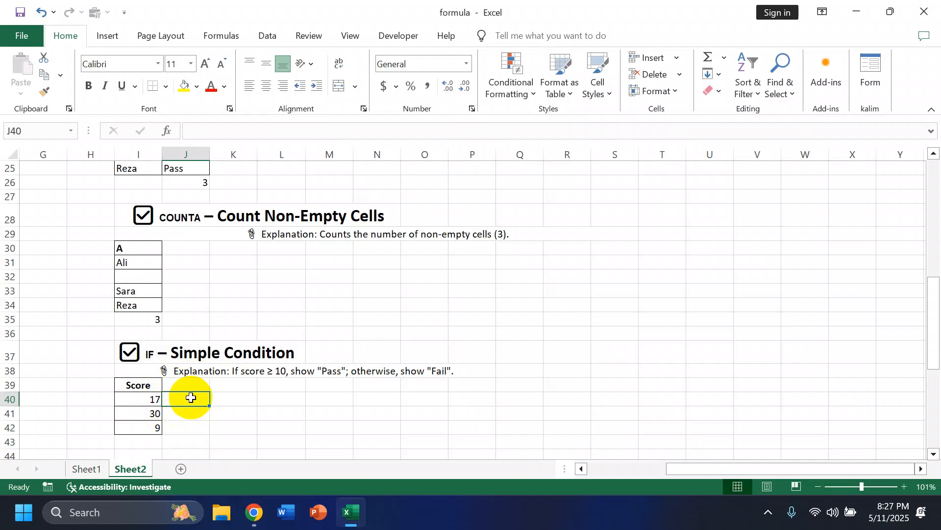
text(=if)
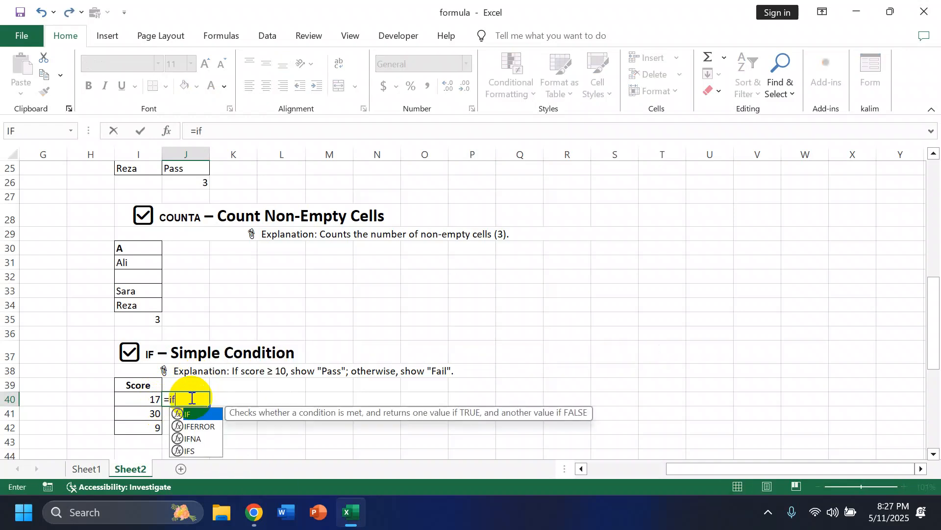
double_click(206, 418)
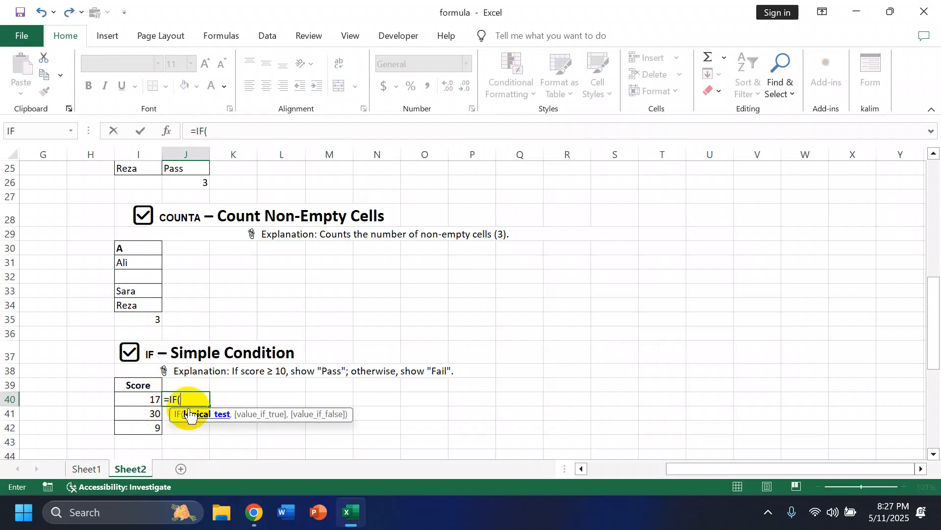
click(146, 399)
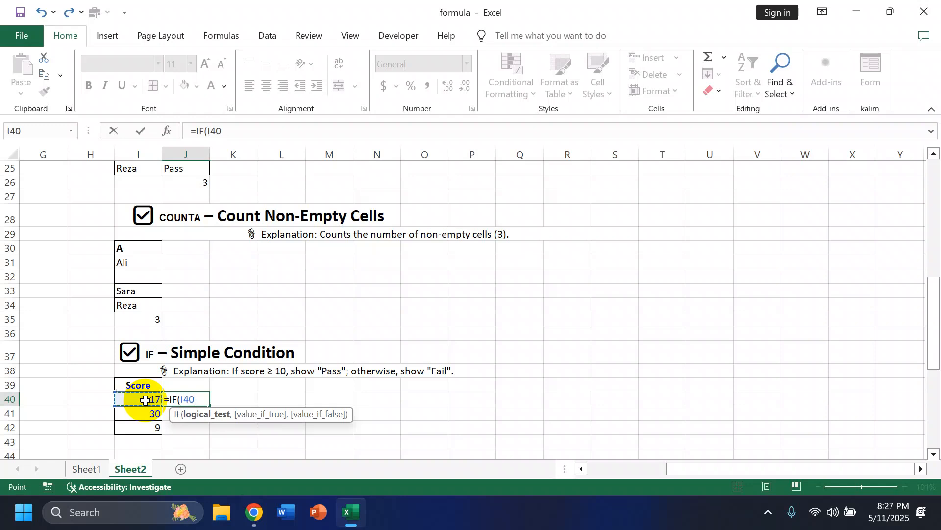
text(>=,)
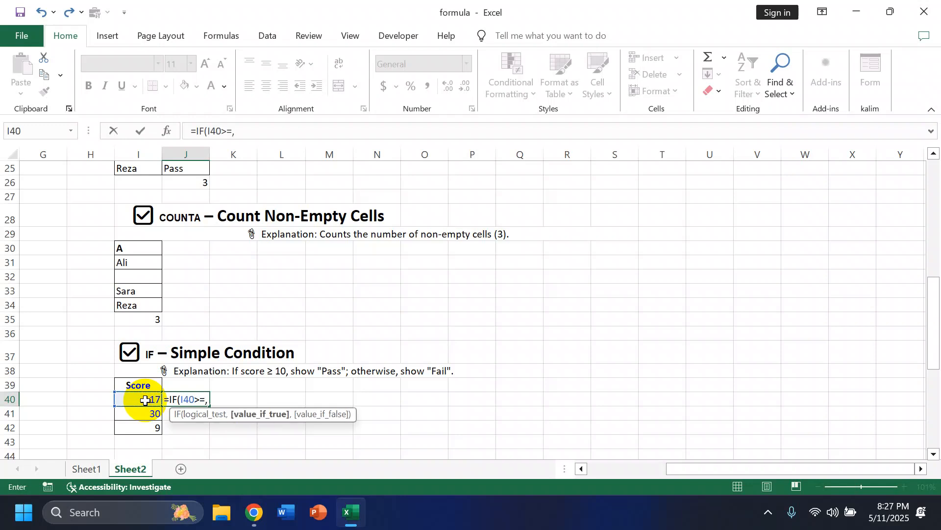
text("a)
- Give J40's IF formula "pass" as the value if true and 17 as the threshold of its logical test
key(BackSpace)
text(pass")
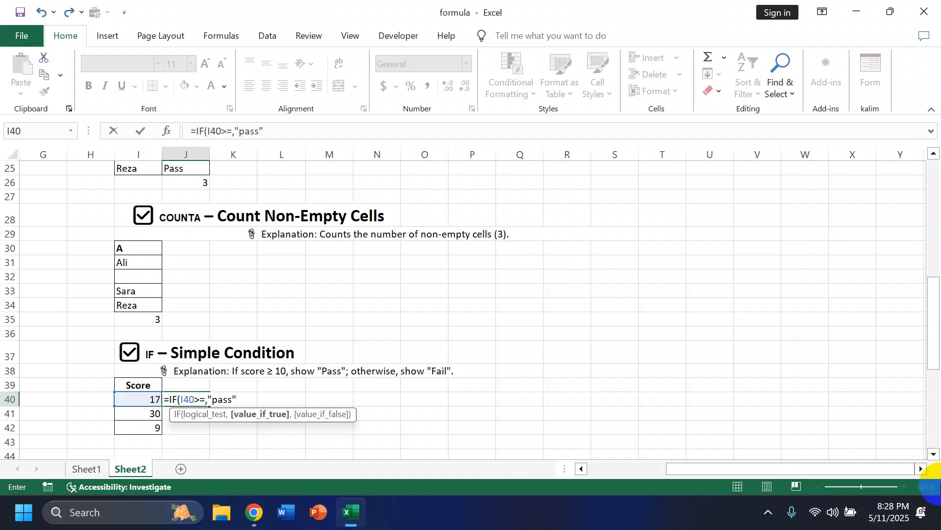
click(204, 400)
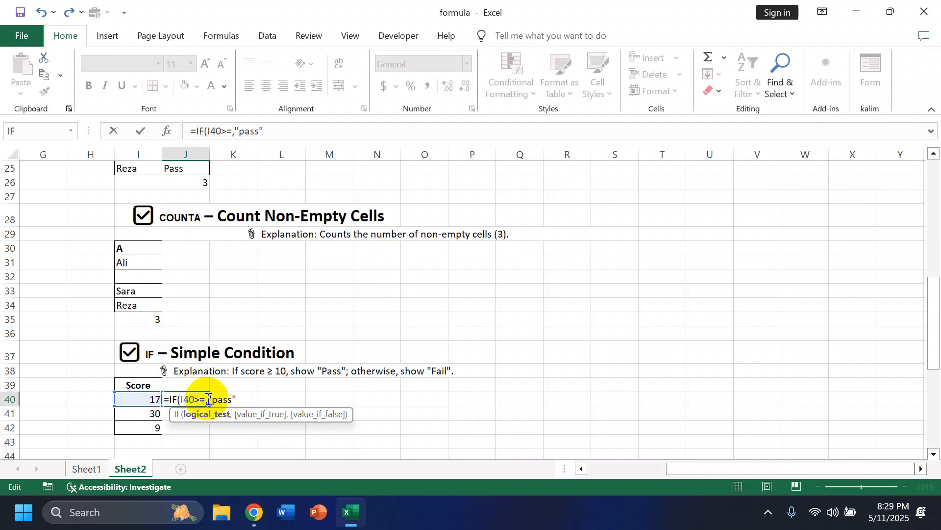
text(17,)
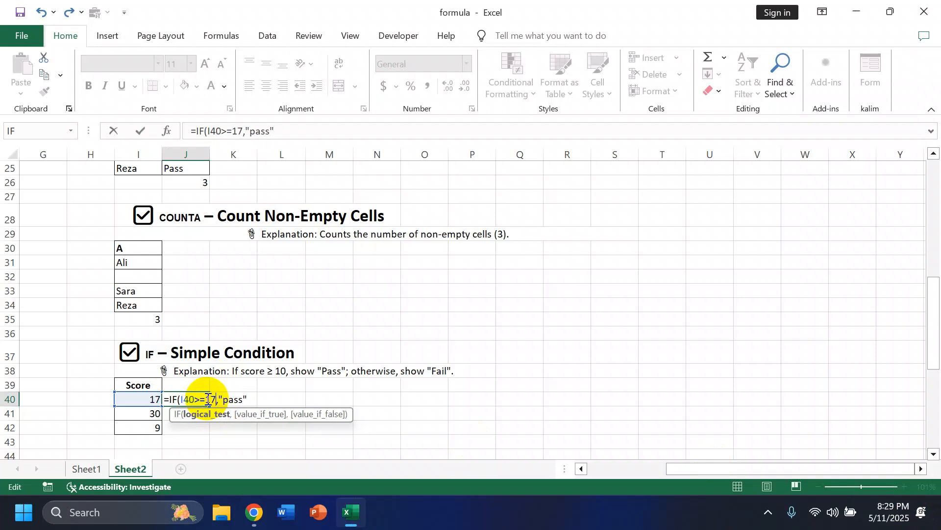
- Complete the IF formula in J40 with "fail" as the value if false
click(250, 400)
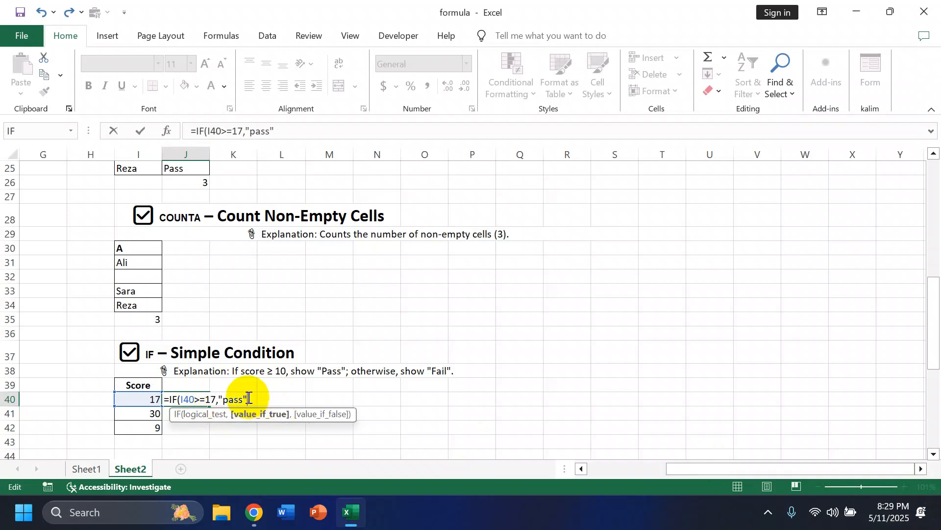
text(,")
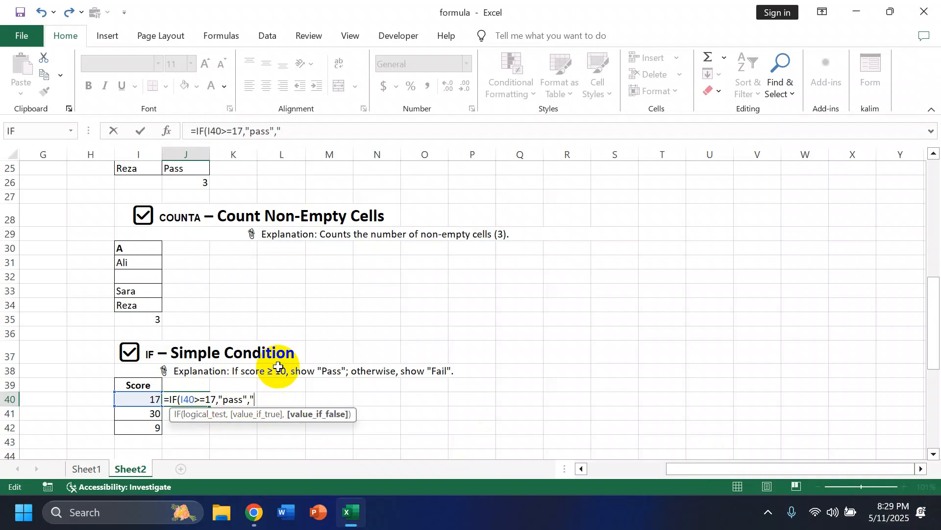
text(fail")
key(Return)
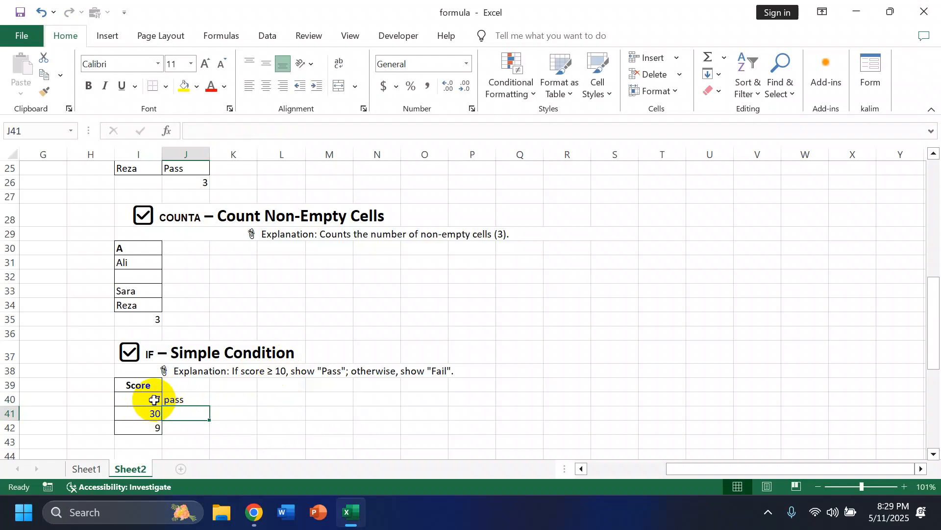
- Copy the IF formula from J40 down through J42 for the remaining scores
click(190, 397)
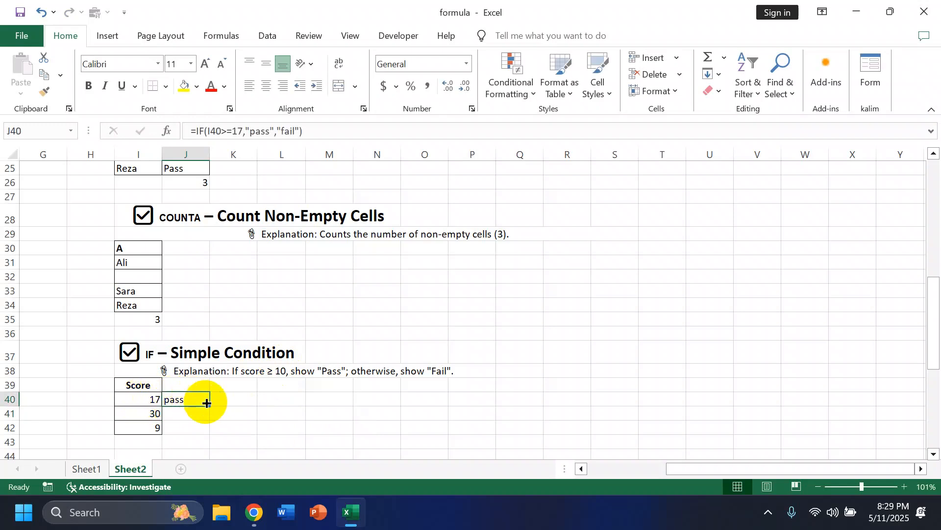
drag(209, 405, 204, 432)
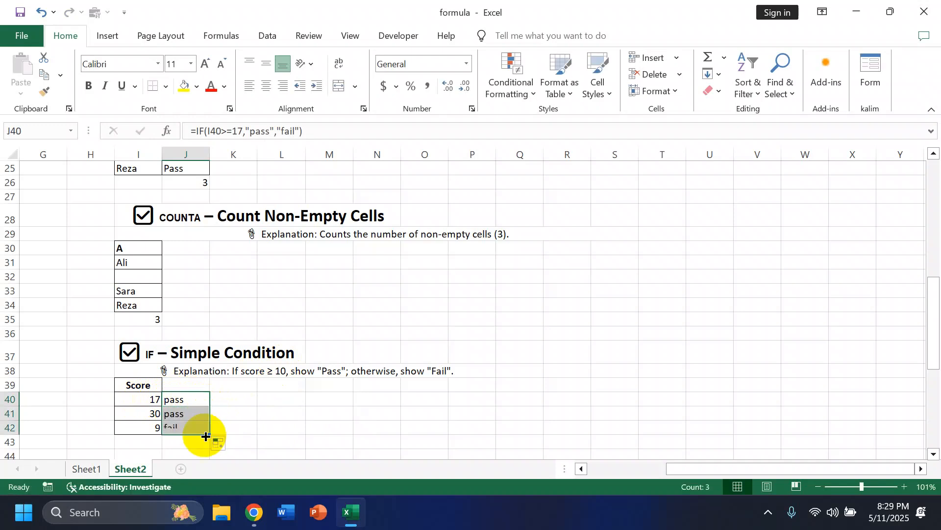
click(173, 443)
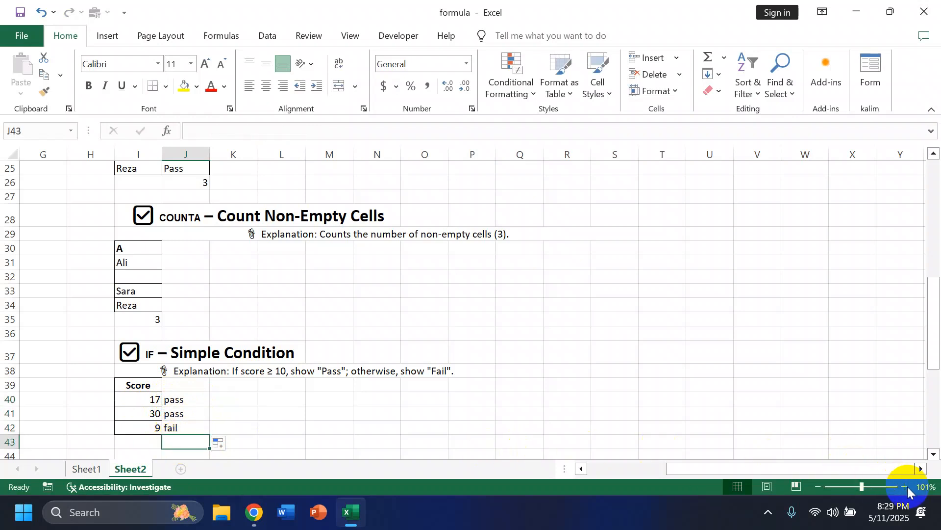
- Start an IFS formula in cell J49 of the Multiple Conditions example with the first test I49>=18
scroll(694, 452, down, 5)
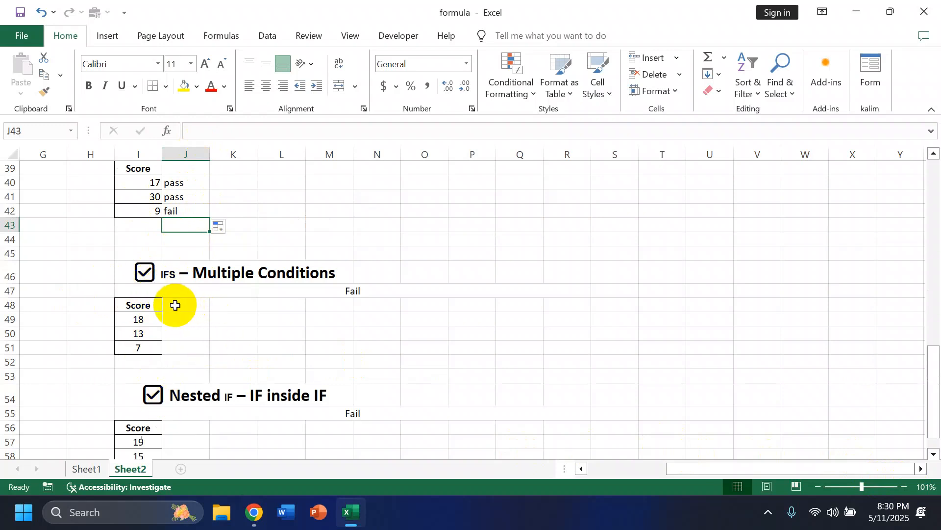
click(176, 321)
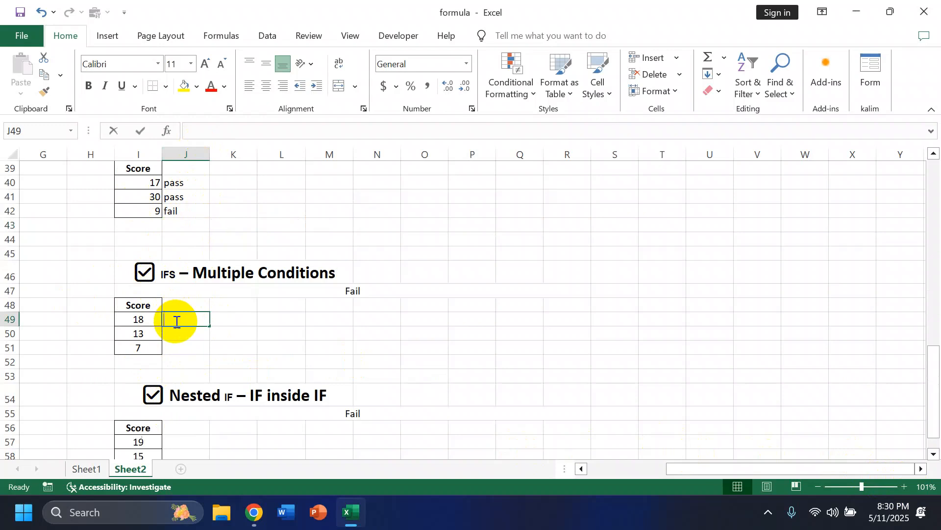
text(=ifs)
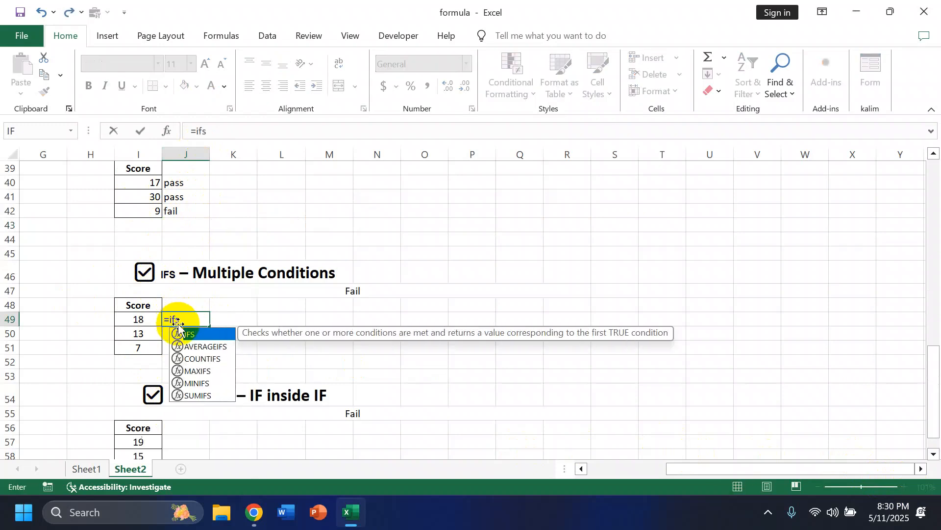
double_click(194, 336)
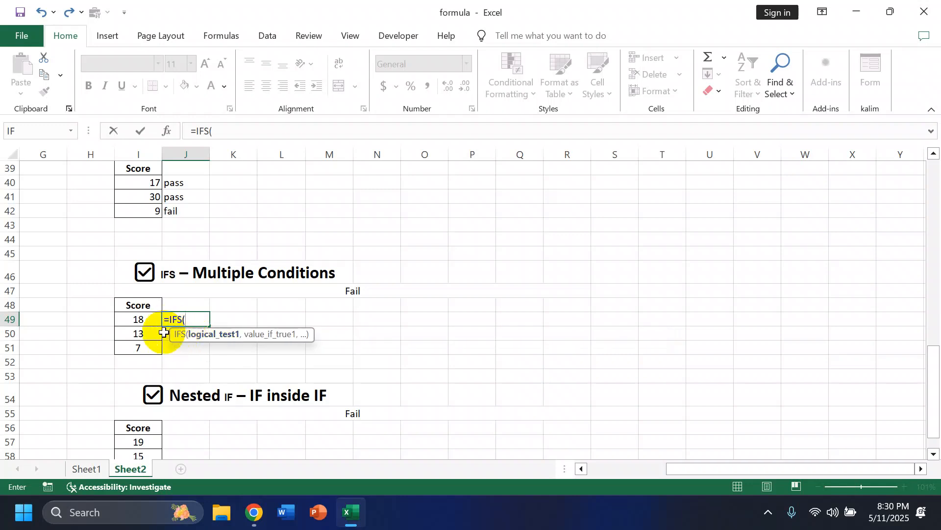
click(151, 318)
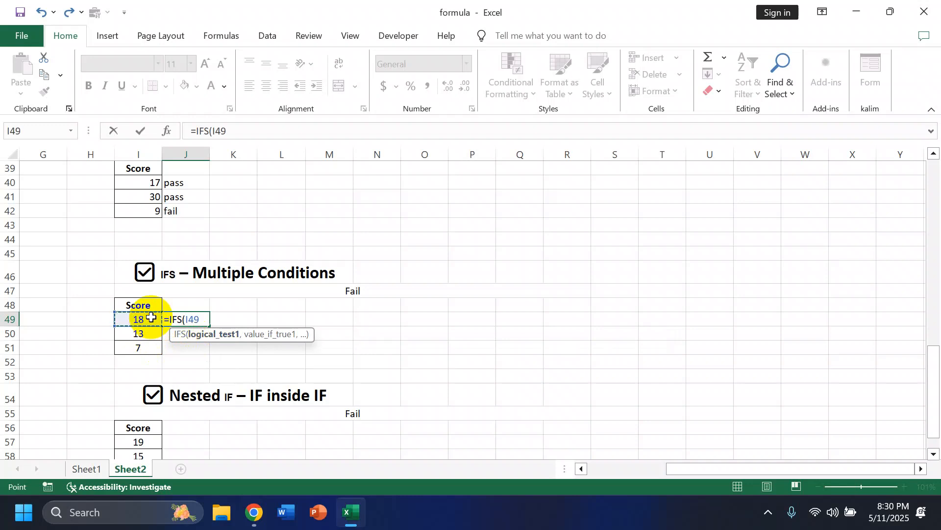
text(>=18)
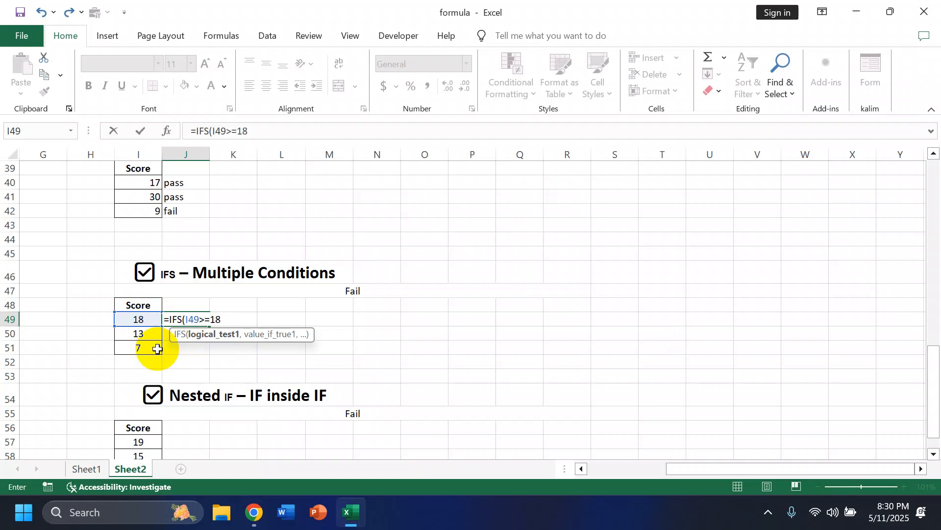
text(,")
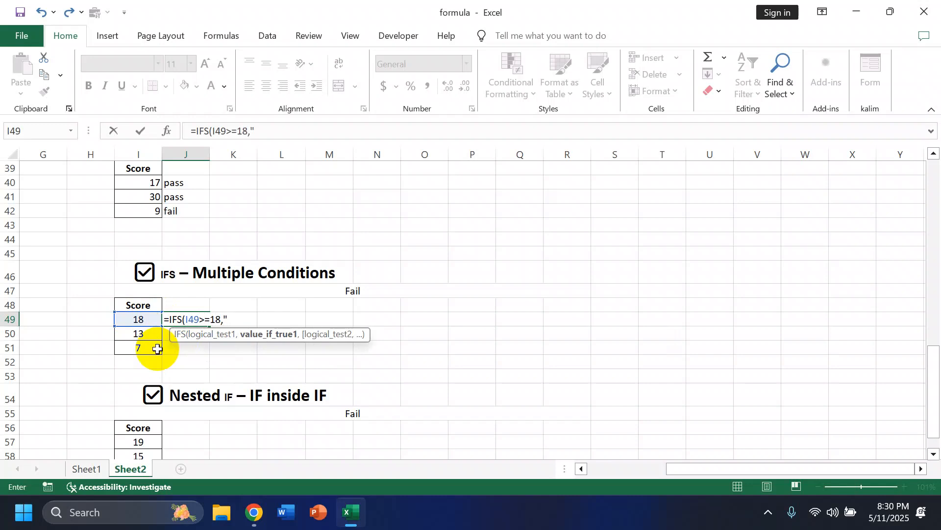
text(Ex)
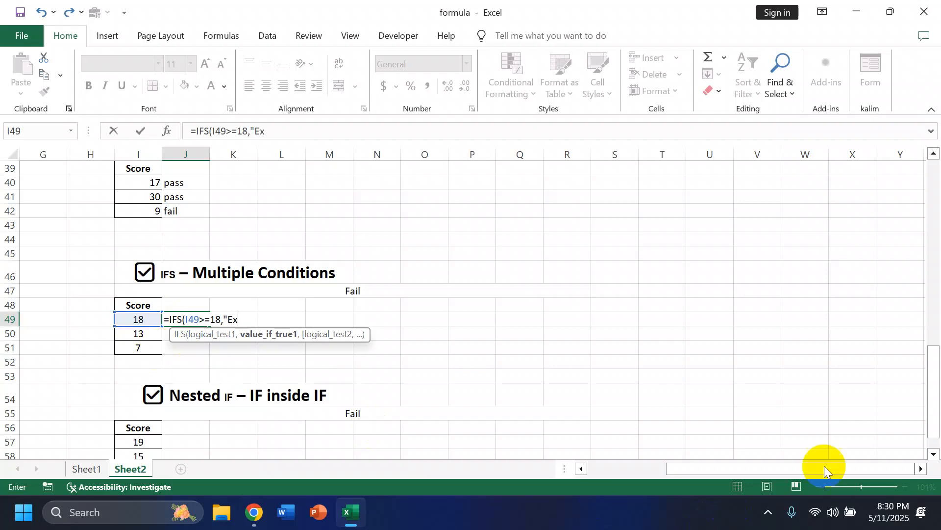
text(cellent)
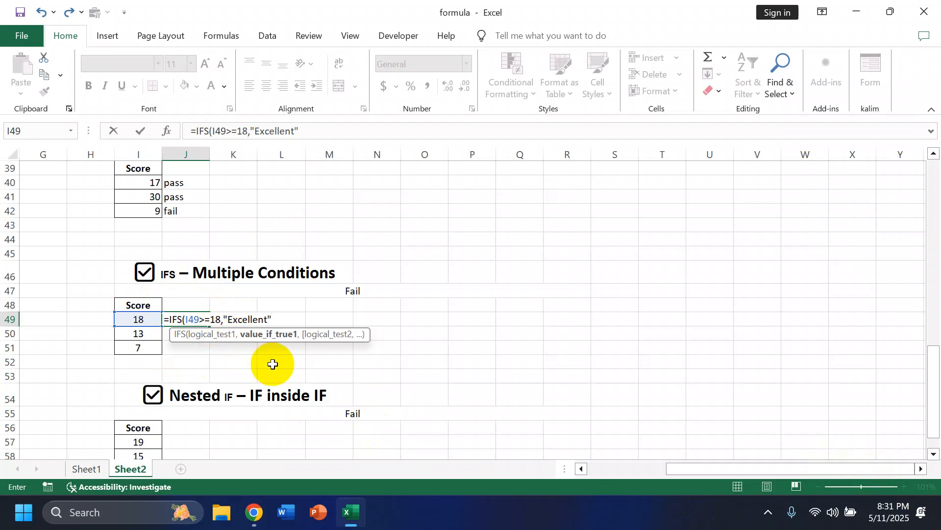
- Set "Excellent" as the result of the first test in J49's IFS formula
text(",)
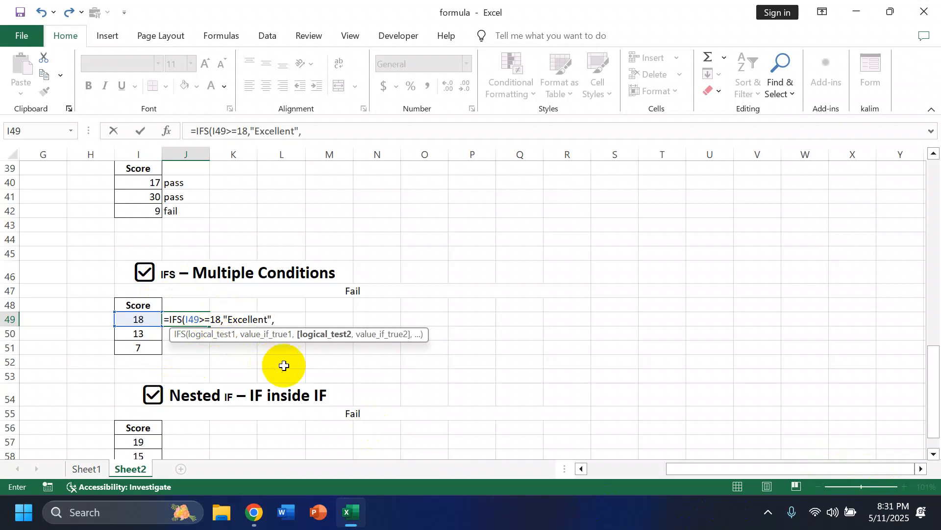
- Add the second test I49>=13 with the result "Good" to the IFS formula
click(141, 318)
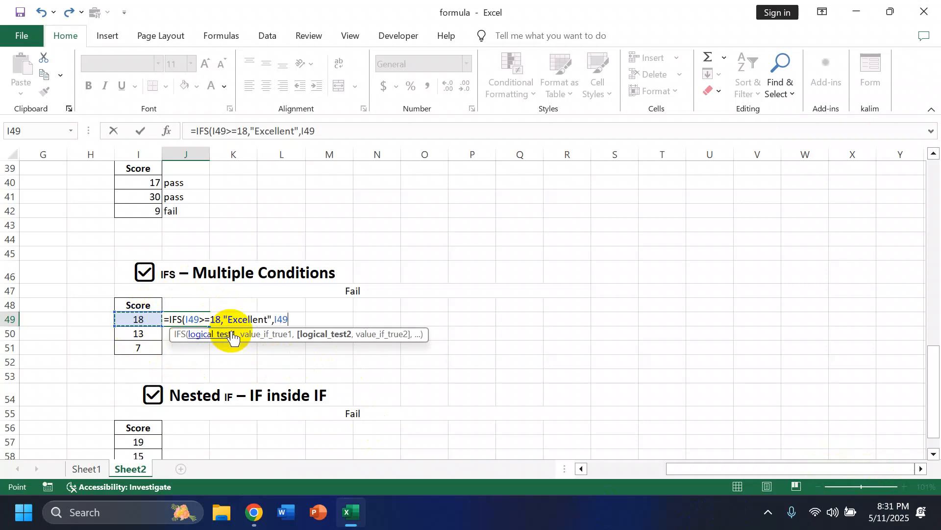
text(>=13,")
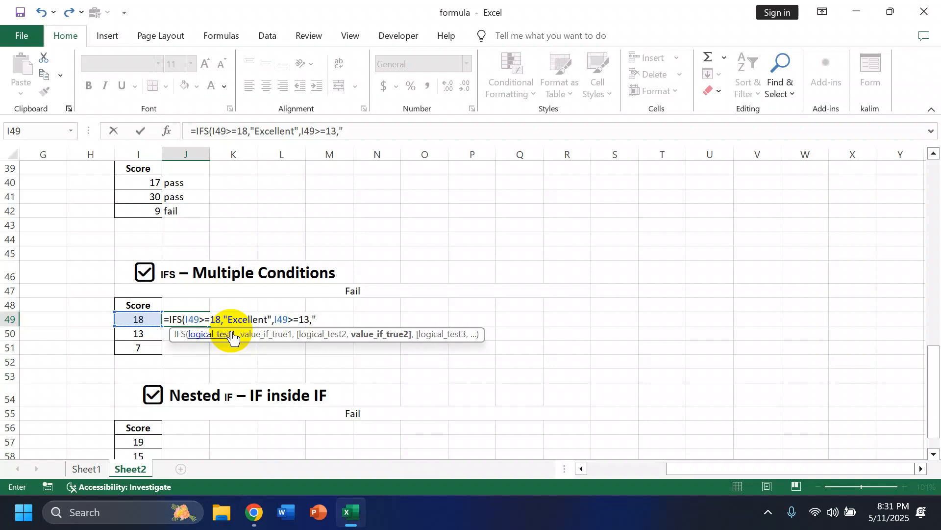
text(g)
key(BackSpace)
text(Good",)
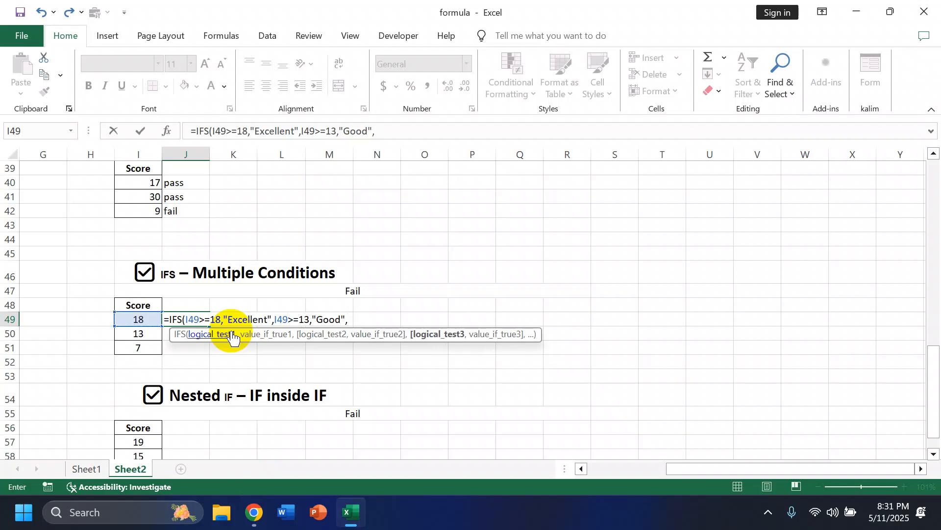
- Add the third test I49>=10 with the result "Pass" to the IFS formula in J49
click(149, 317)
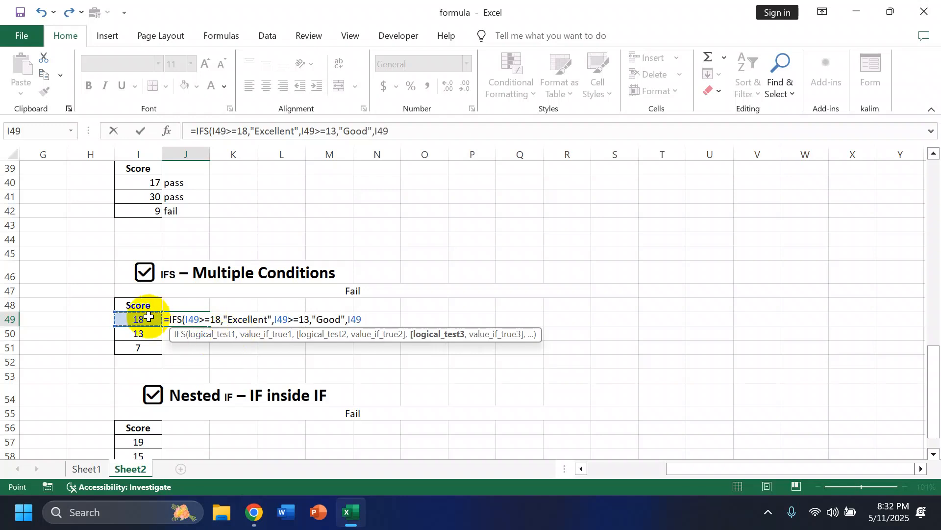
text(>=10,)
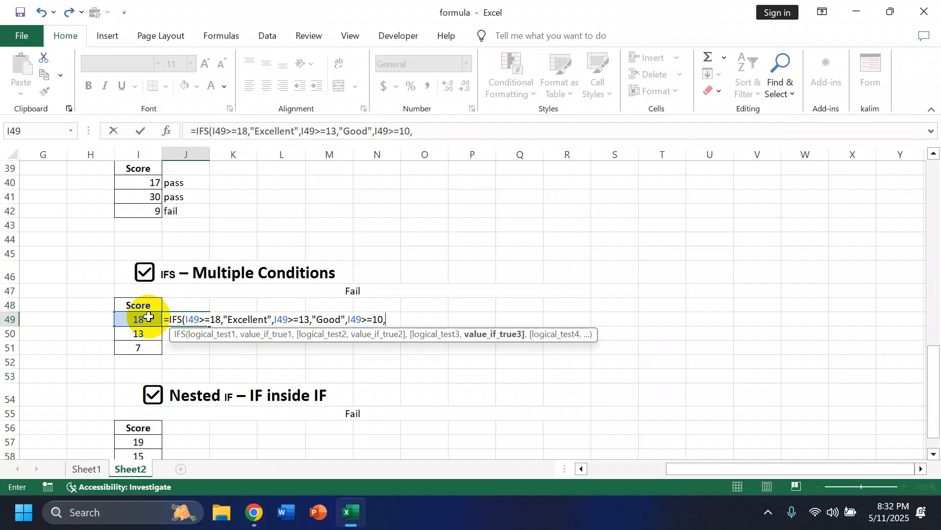
text("Pass",)
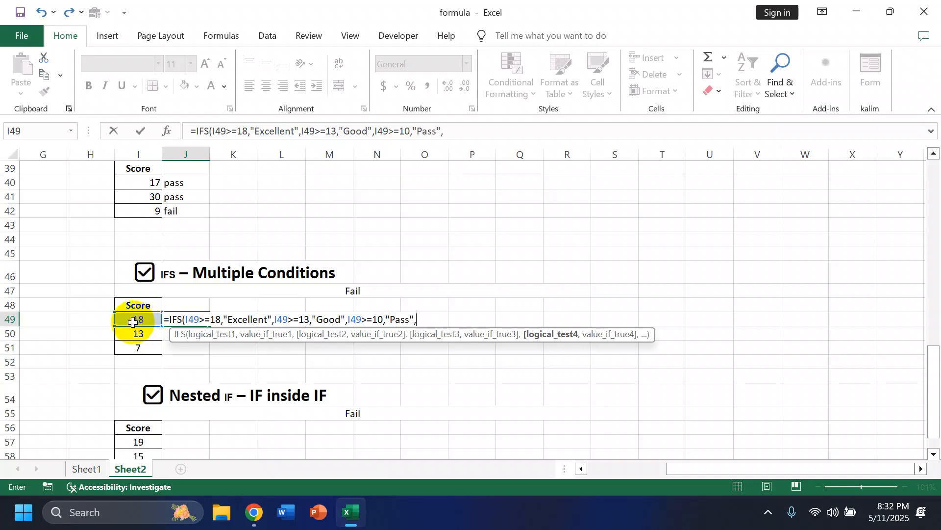
- Add the fourth test I49<10 with the result "Fail" and complete the IFS formula in J49
click(143, 321)
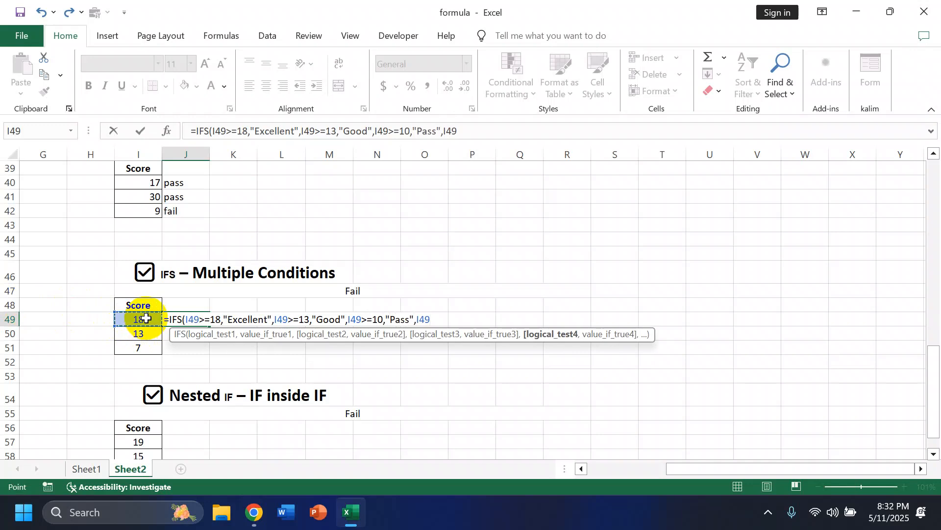
text(<10,"fa)
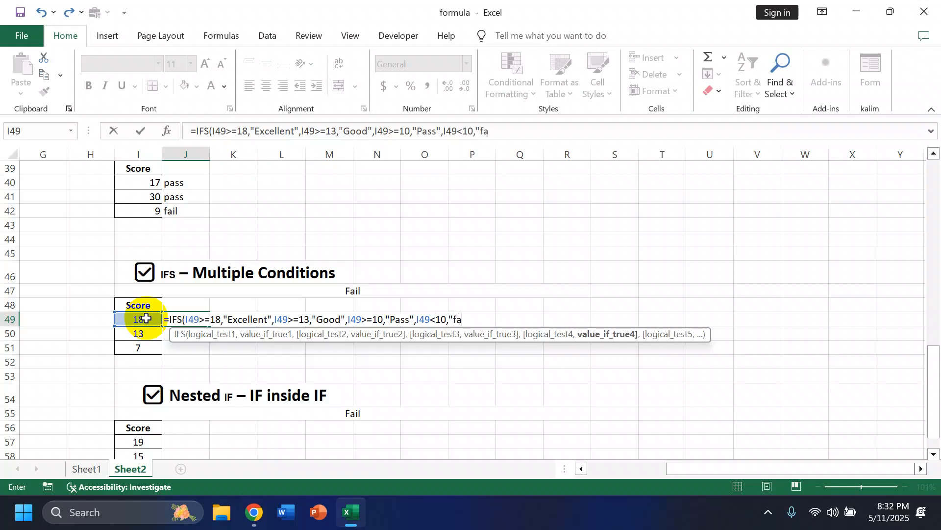
key(BackSpace)
key(BackSpace)
text(Fail")
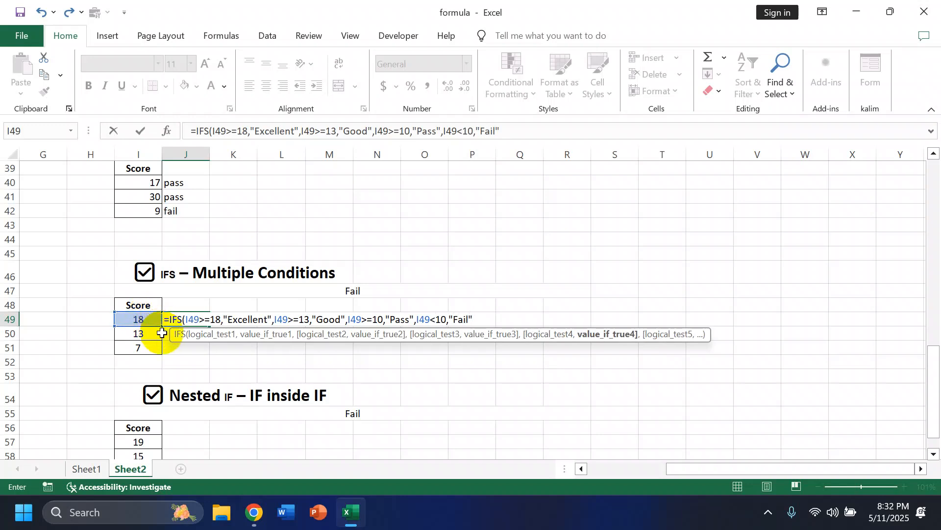
text())
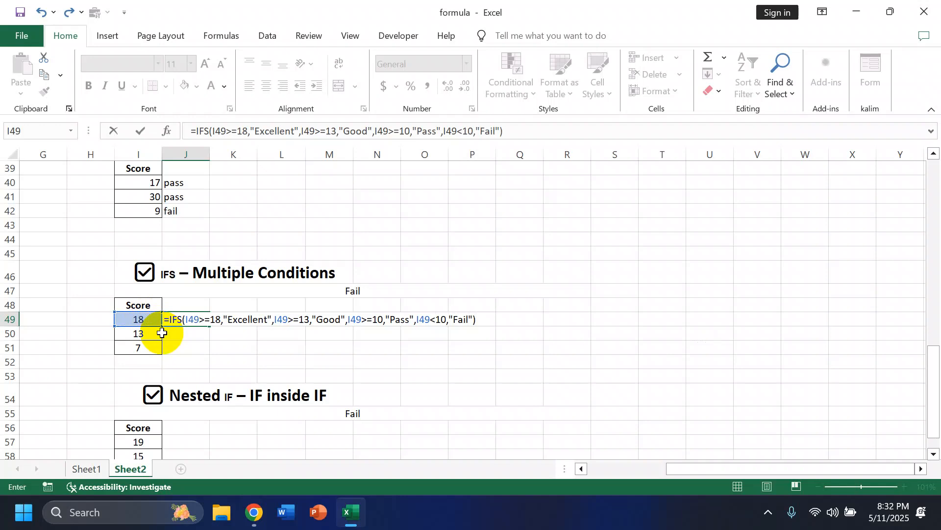
key(Return)
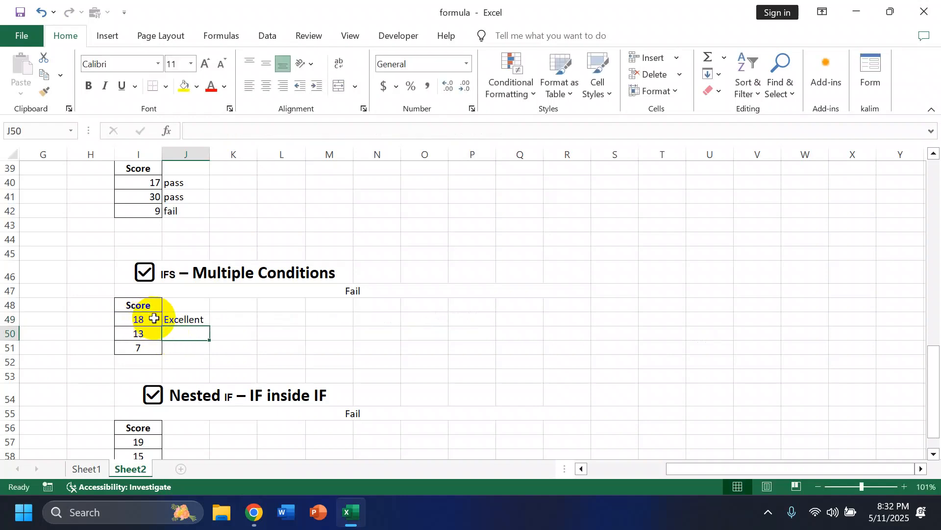
- Copy the IFS formula from J49 down through J51 for the remaining scores
click(188, 321)
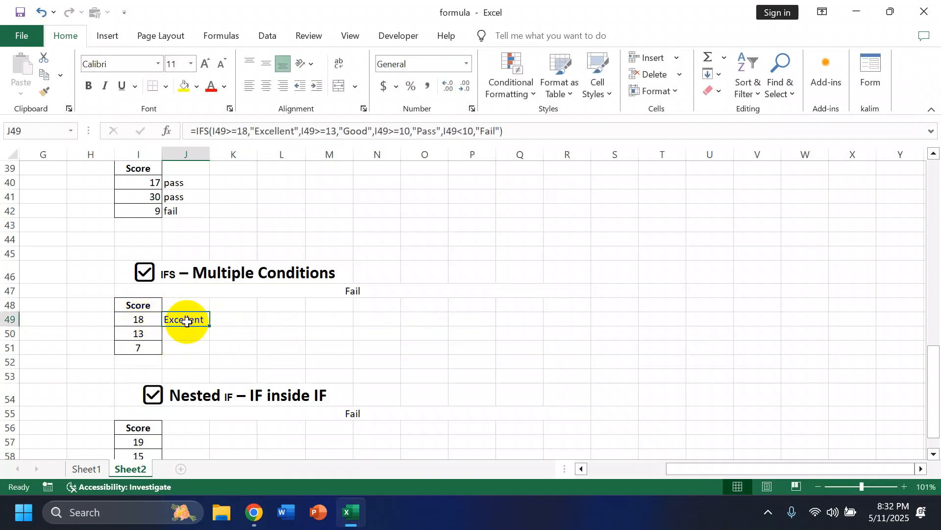
drag(208, 326, 209, 354)
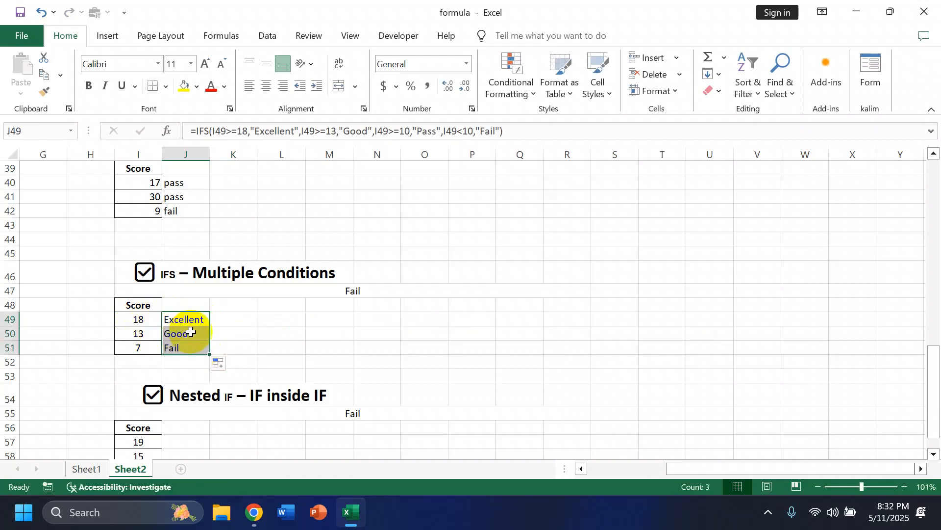
click(289, 361)
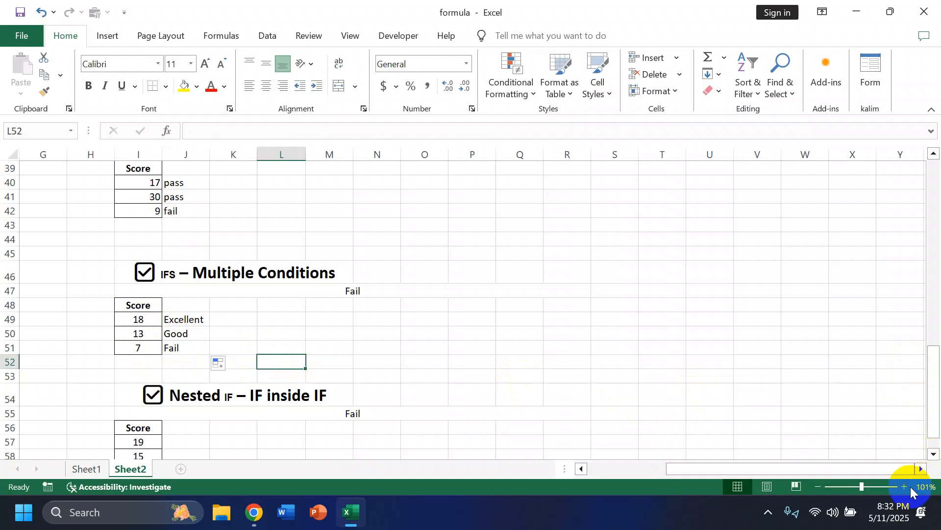
- Start an IF formula in cell J57 of the Nested IF example with the first test I57>=19
scroll(461, 366, down, 3)
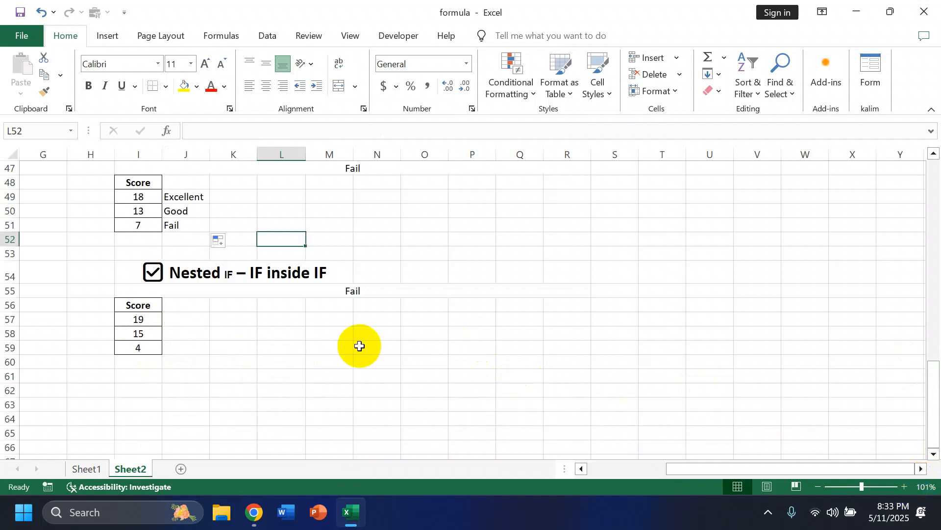
scroll(359, 346, up, 2)
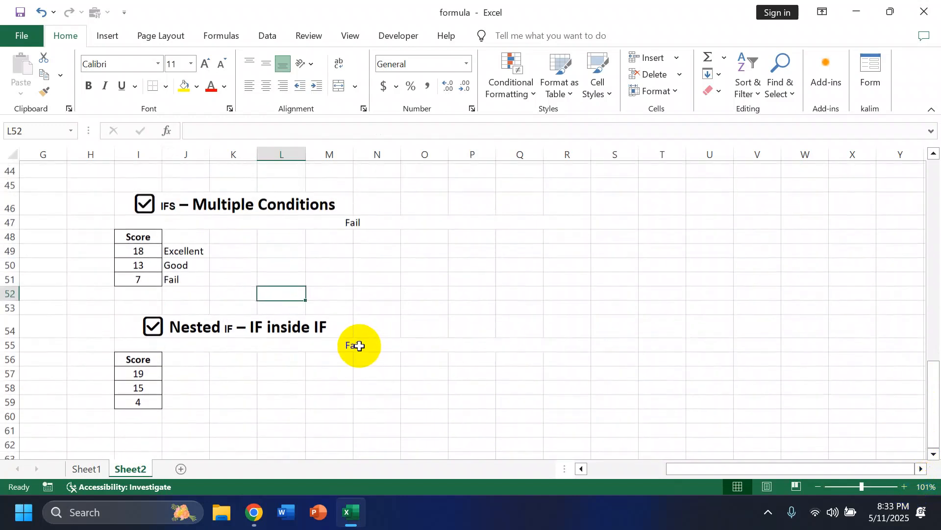
scroll(358, 344, down, 1)
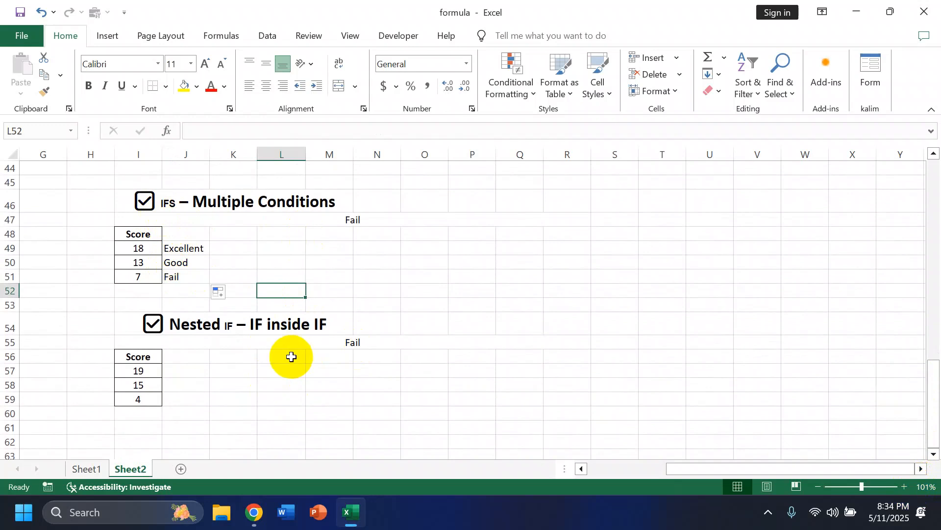
scroll(291, 356, down, 3)
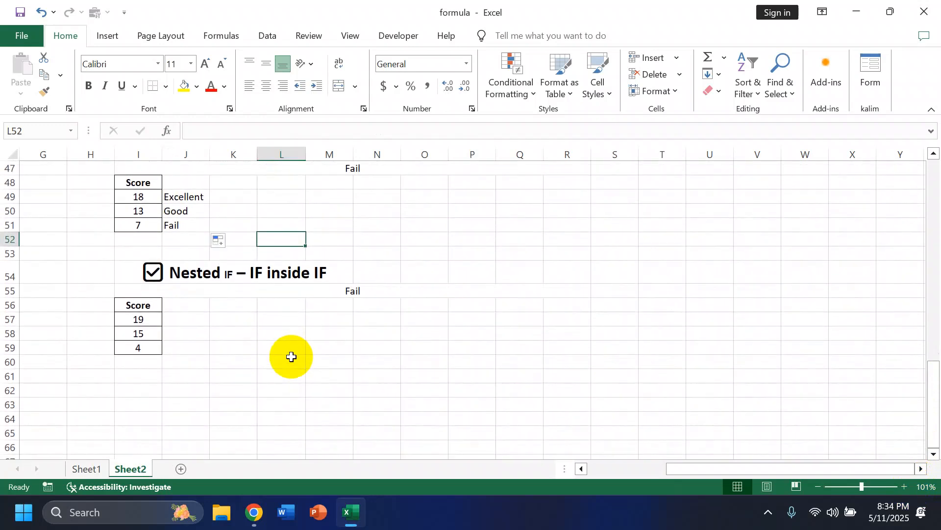
click(191, 320)
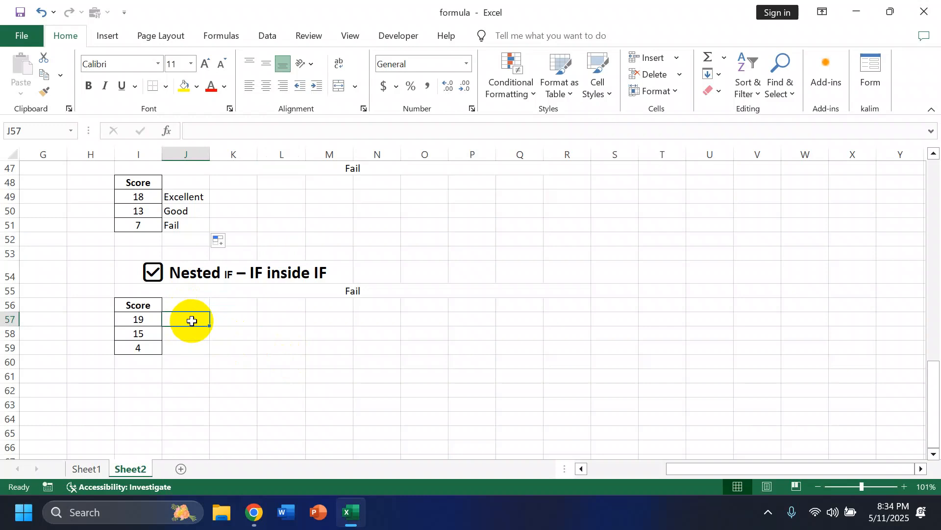
text(=if)
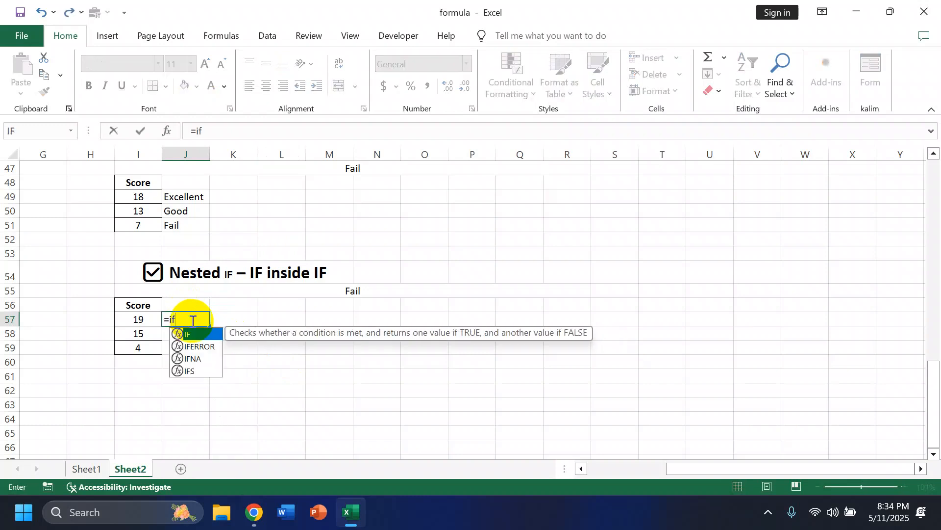
double_click(193, 335)
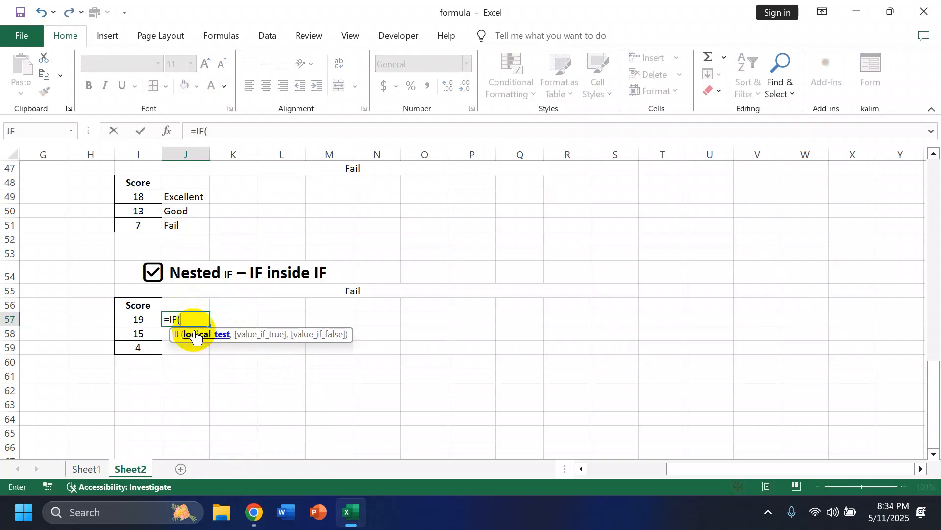
click(142, 319)
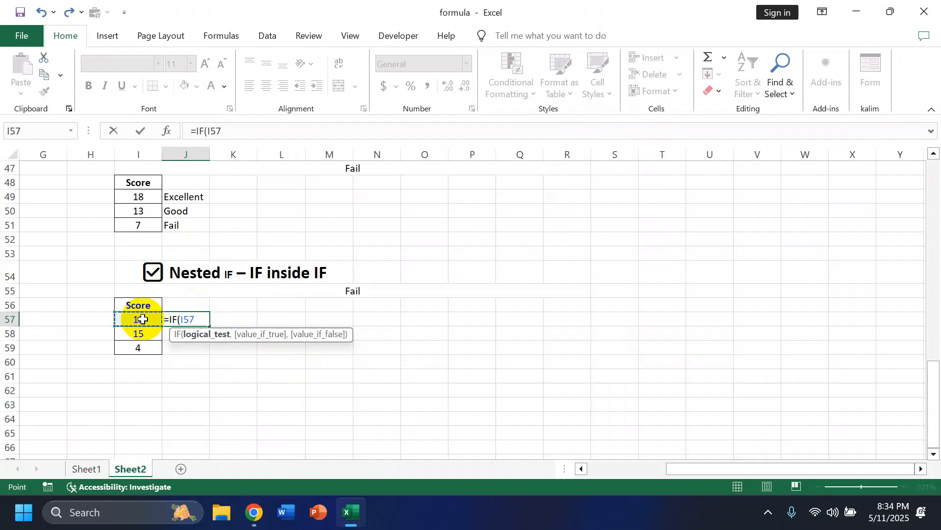
text(>=19,)
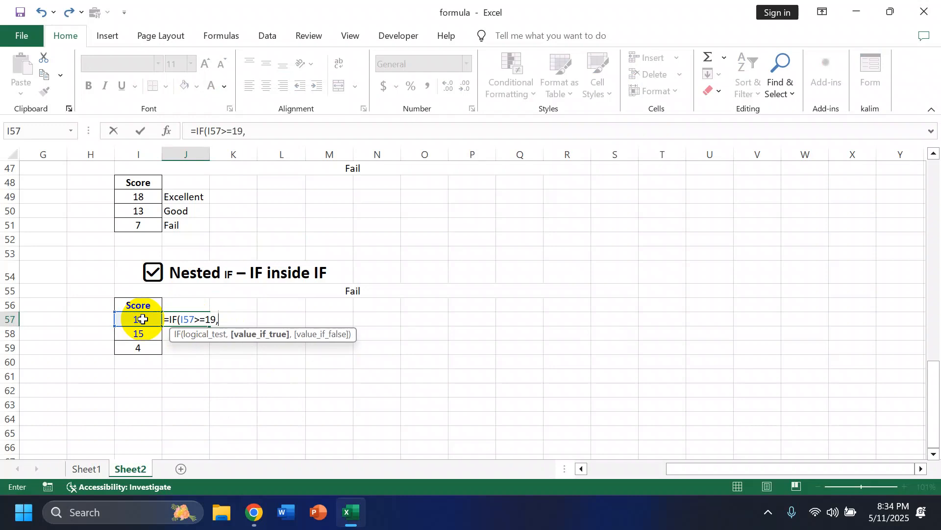
text("Pass",)
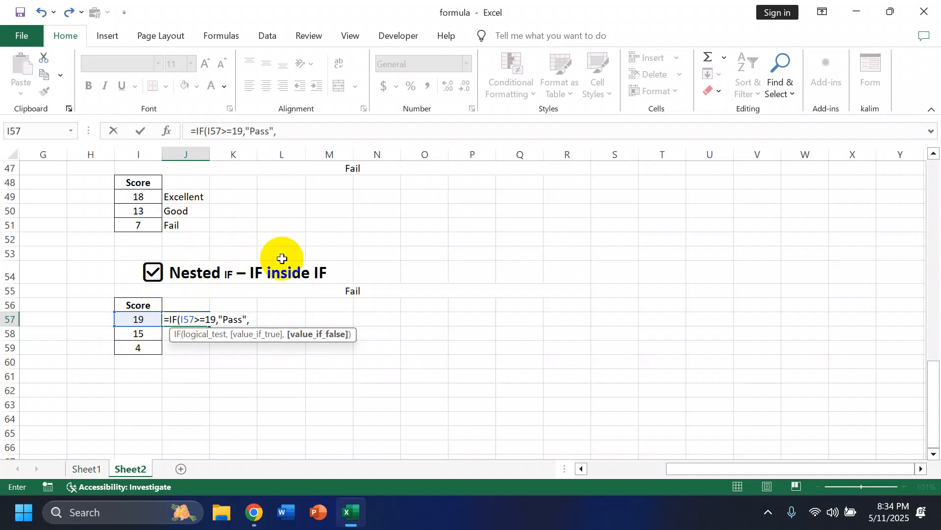
- Nest a second IF as the value if false, testing I57>=15 with the result "Good"
text(if)
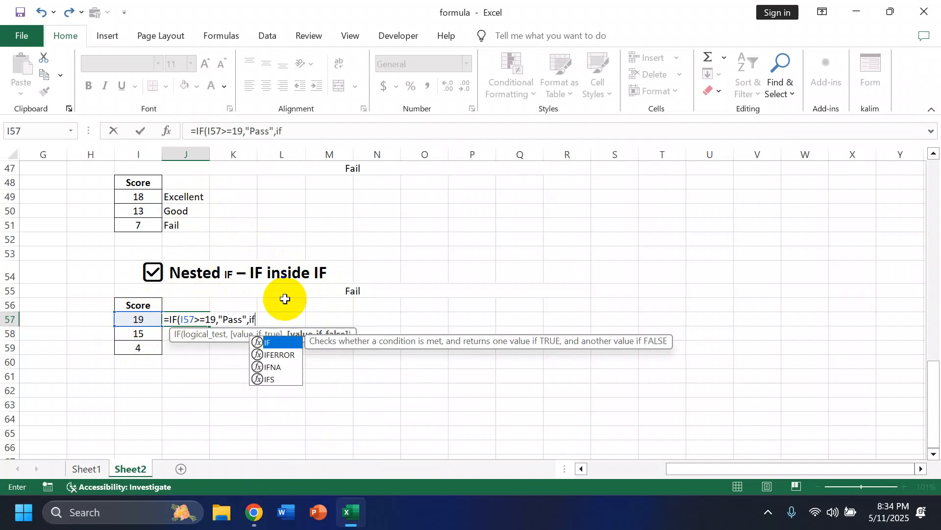
double_click(288, 344)
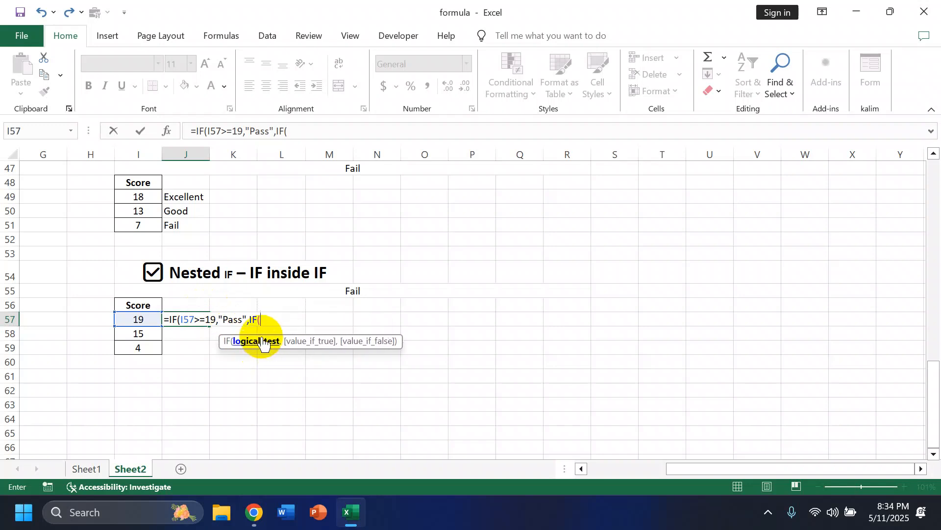
click(141, 321)
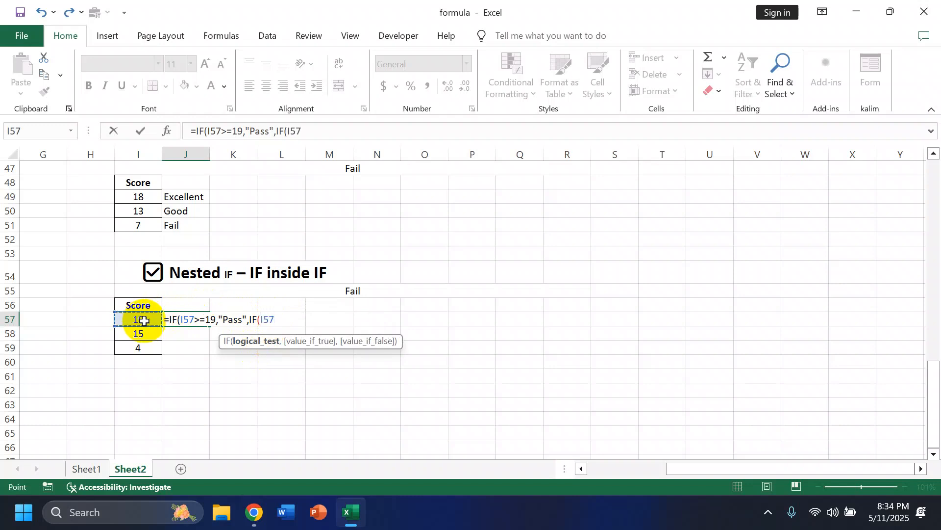
text(>=)
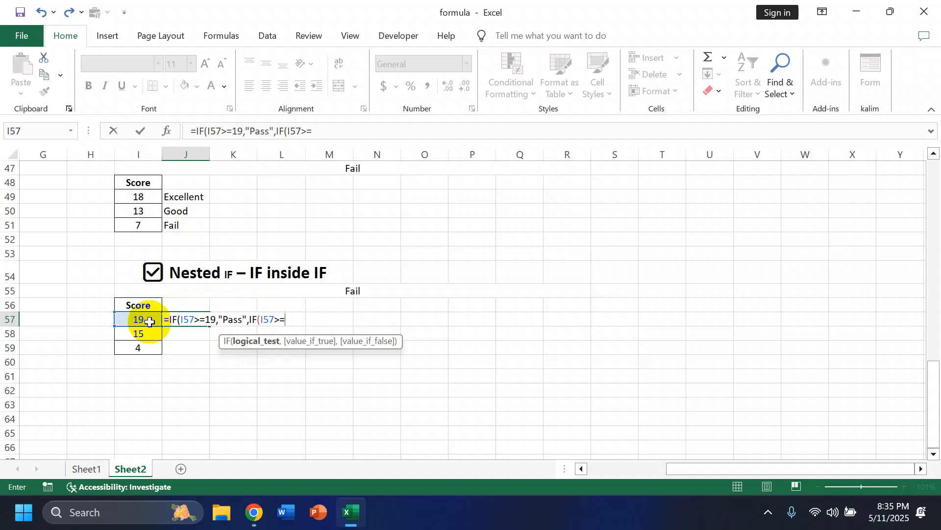
text(15,")
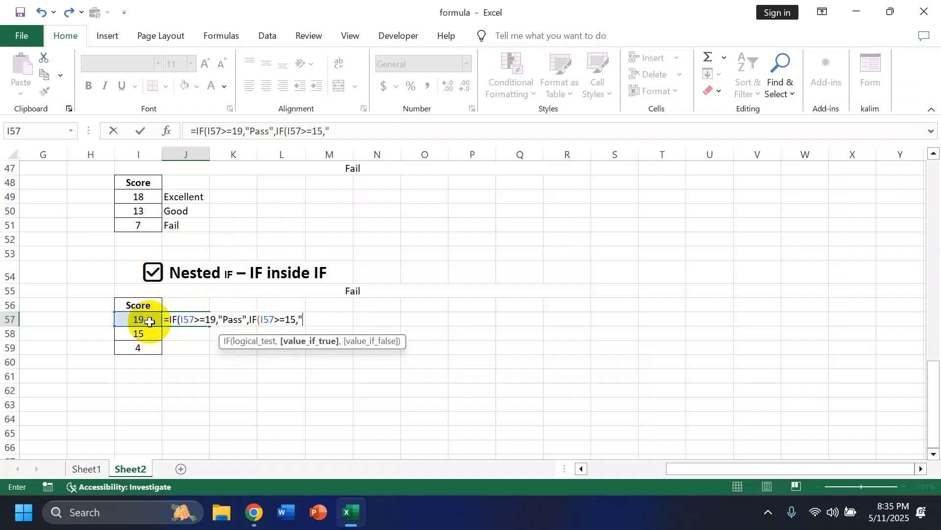
text(Good",)
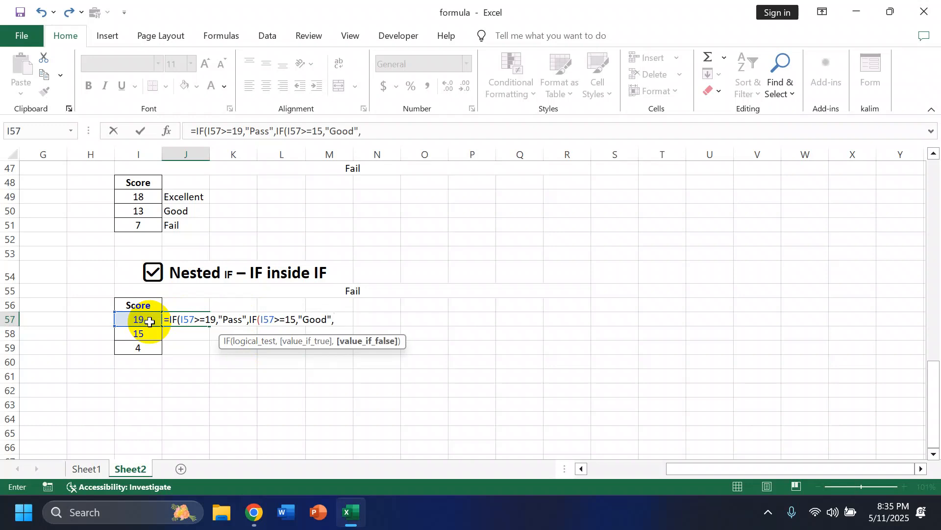
text(if)
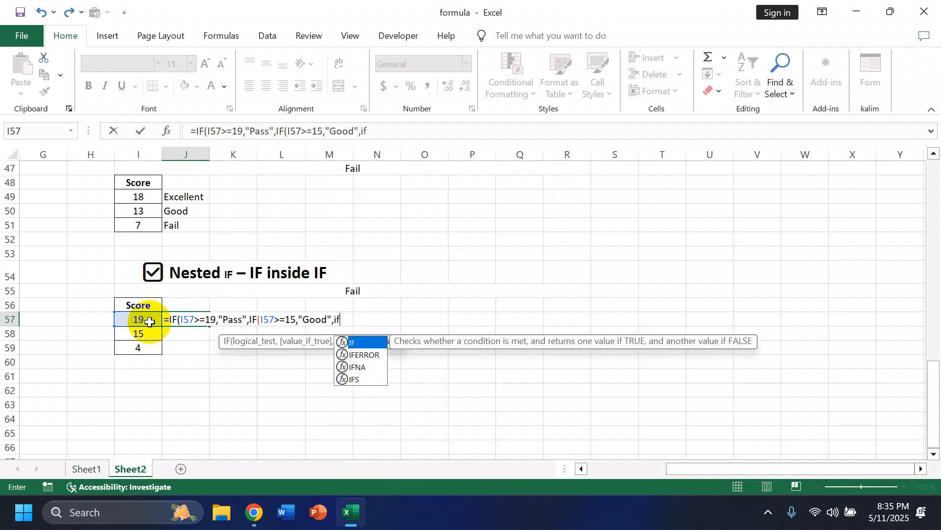
- Nest a third IF inside the second one, testing I57>=8 with the result "Fail"
double_click(375, 344)
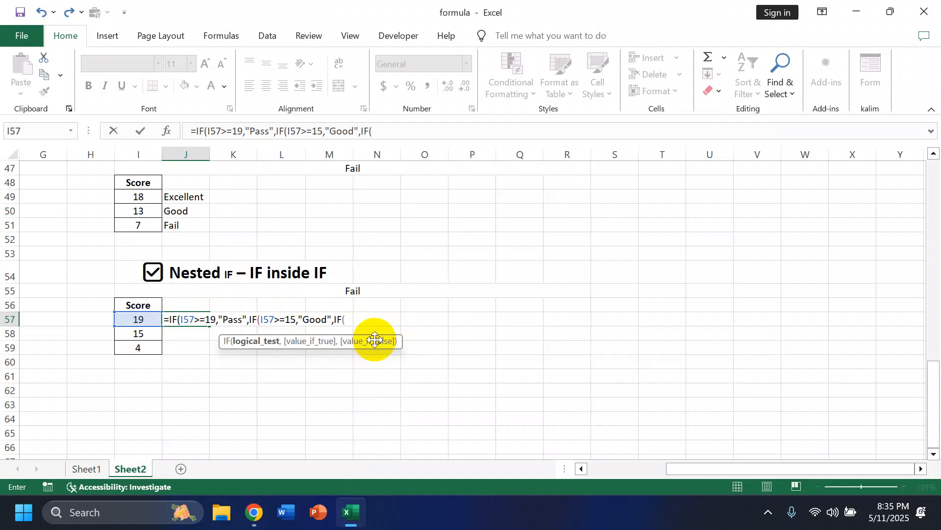
click(125, 316)
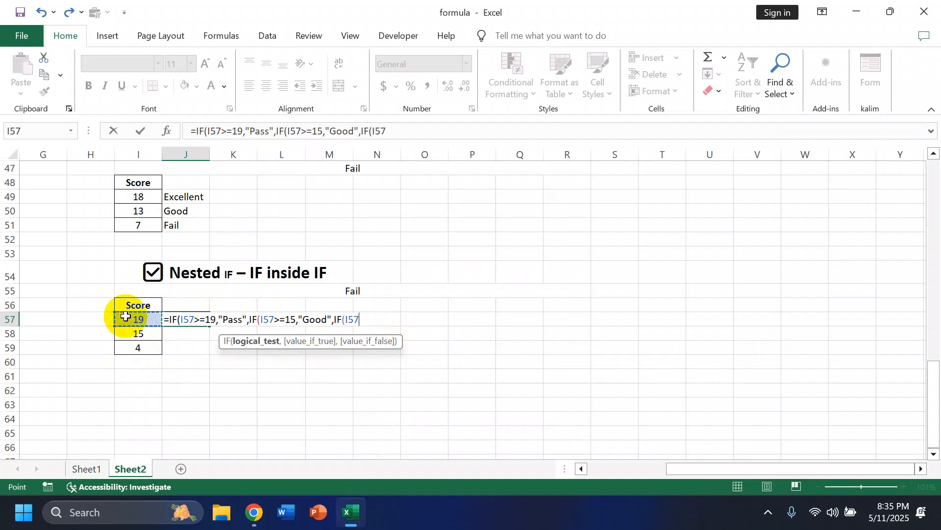
text(>=8,)
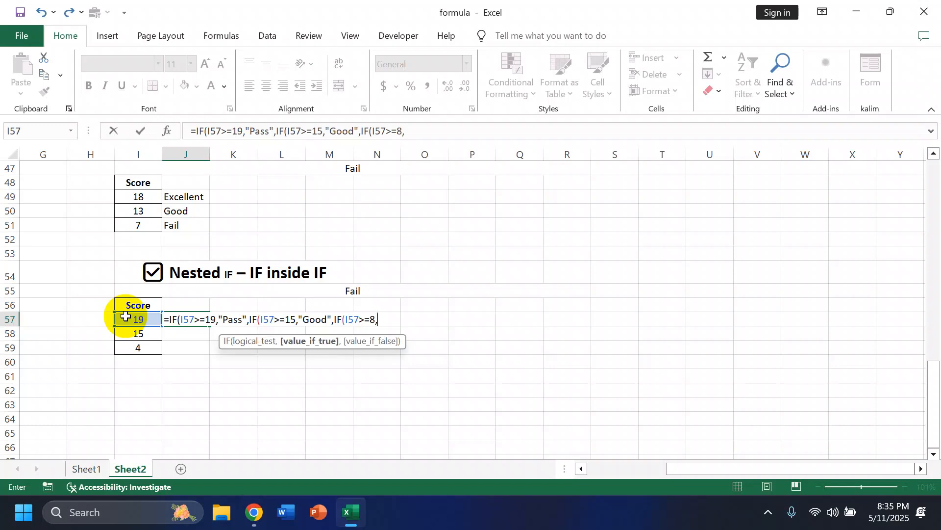
text("Fail",)
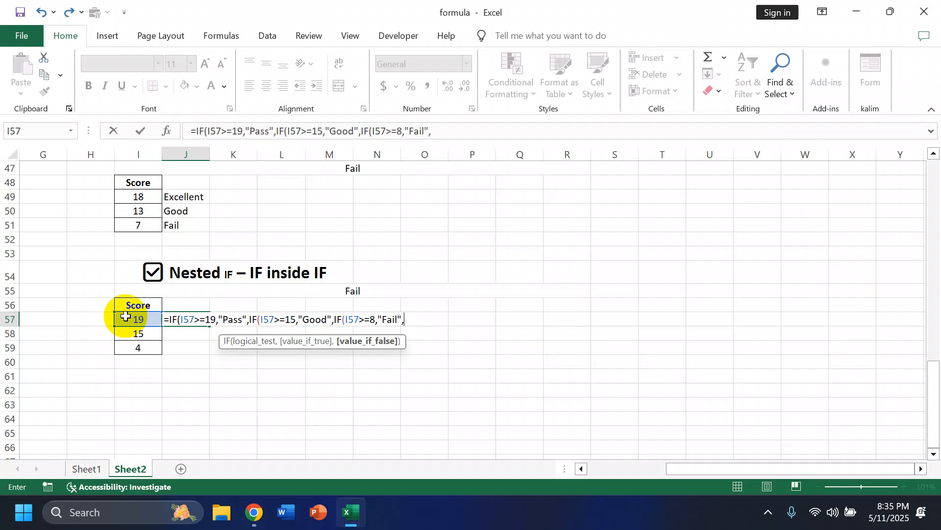
text(")
- Set "Reject" as the final value if false, close all three IFs and enter the formula in J57
text(Reject")
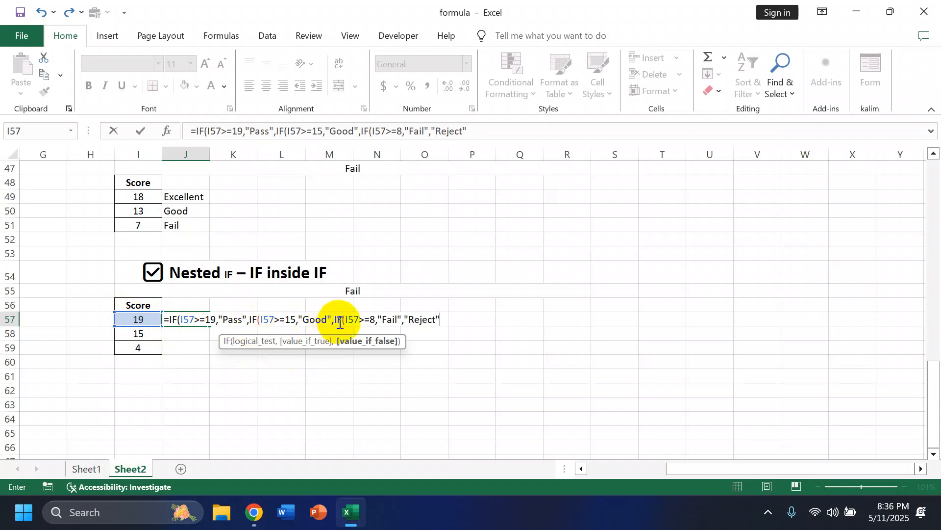
text())))
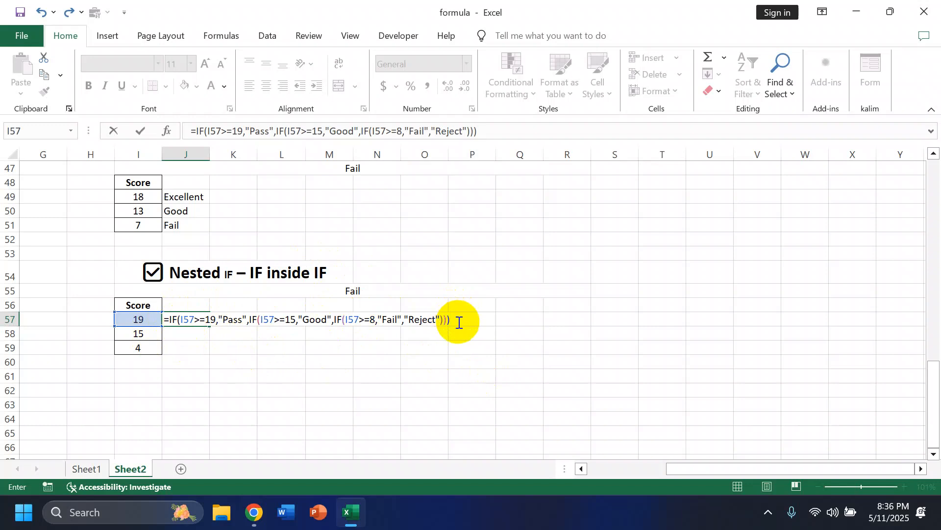
key(Return)
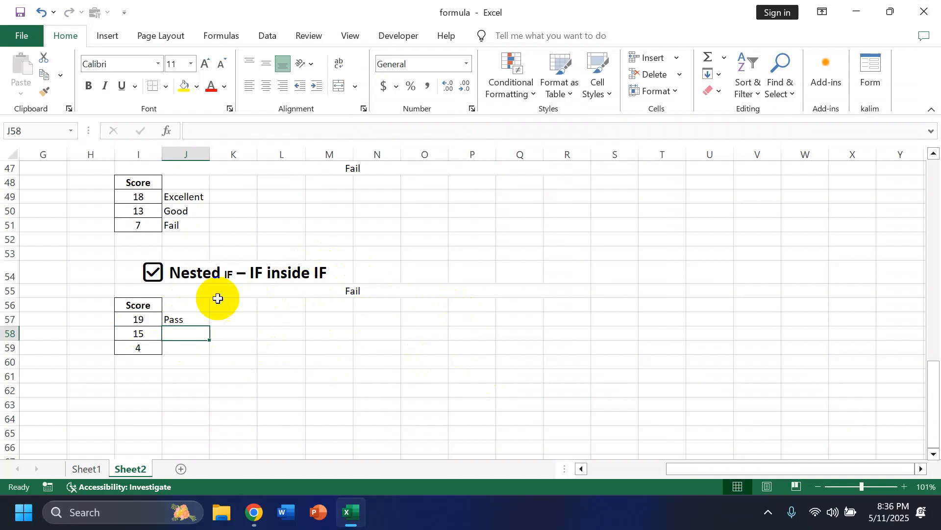
- Copy the nested IF formula from J57 down through J59 for the remaining scores
click(197, 319)
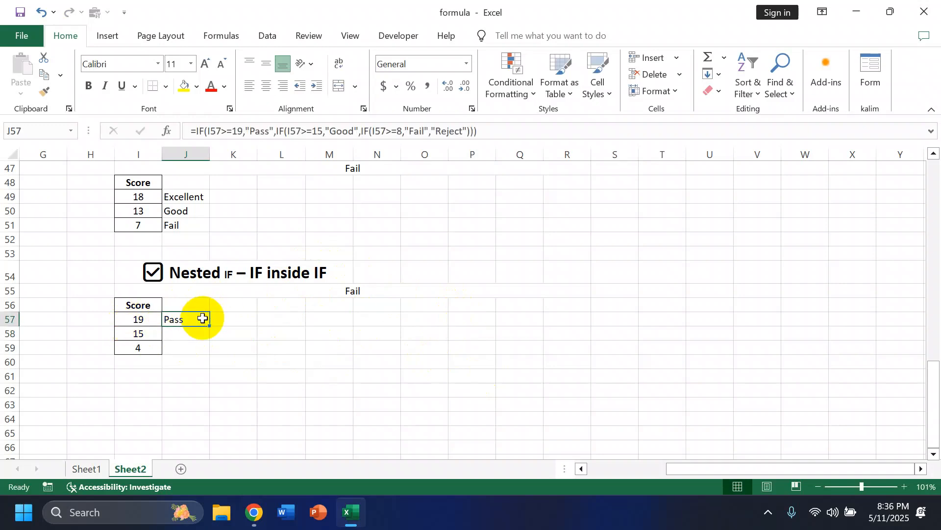
drag(209, 325, 210, 355)
click(221, 324)
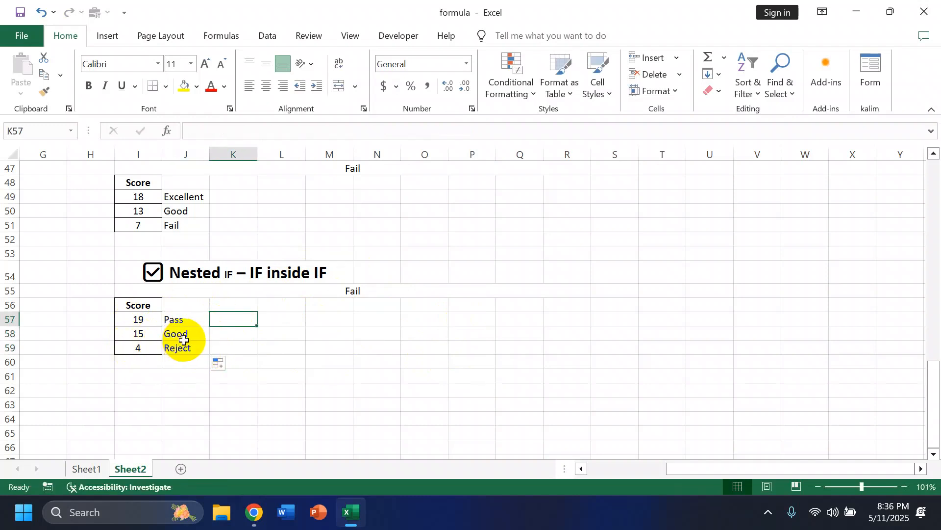